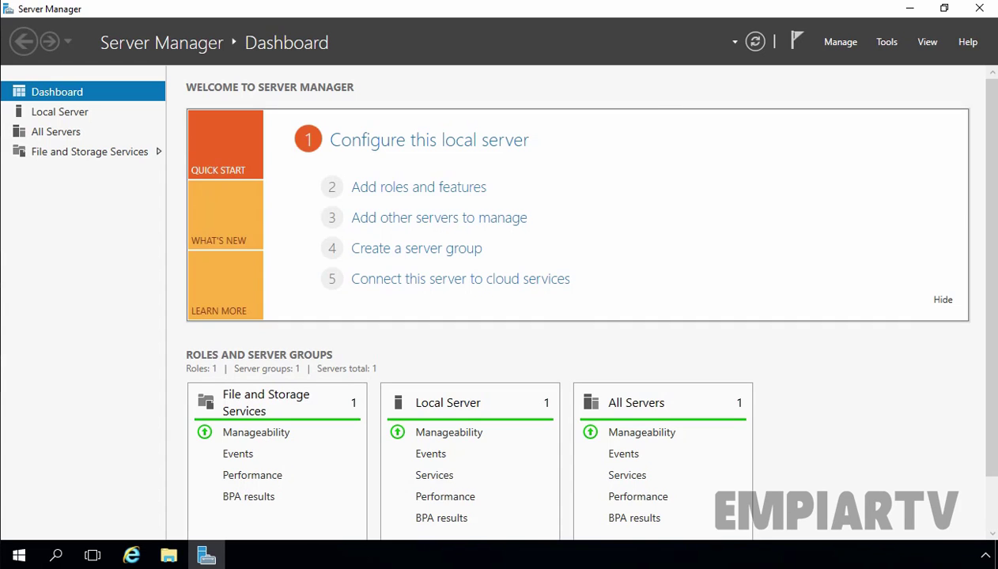
Start a role-based installation in the Add Roles and Features wizard targeting LAB-SERVER01
left_click(408, 190)
left_click_drag(344, 115, 341, 79)
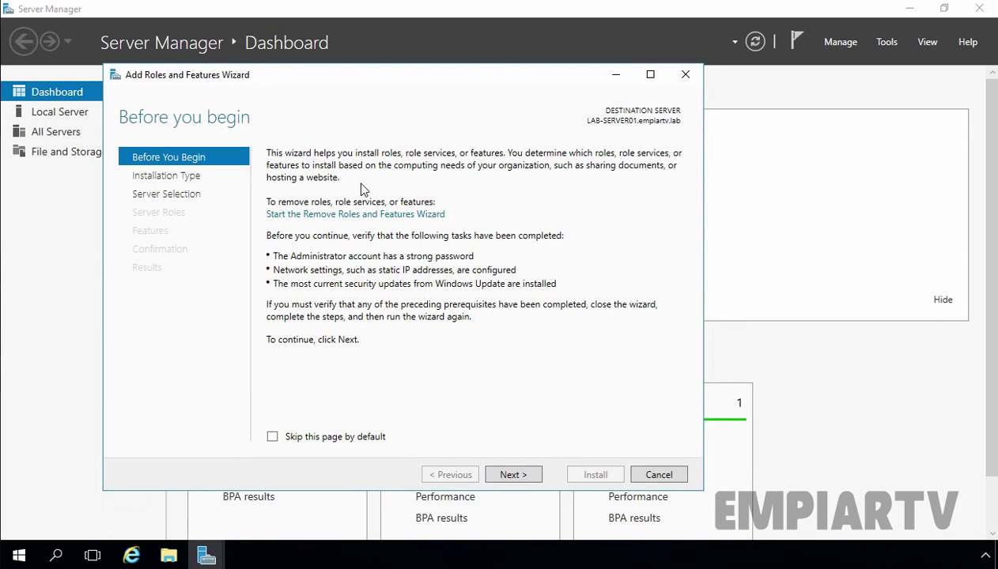
left_click(511, 474)
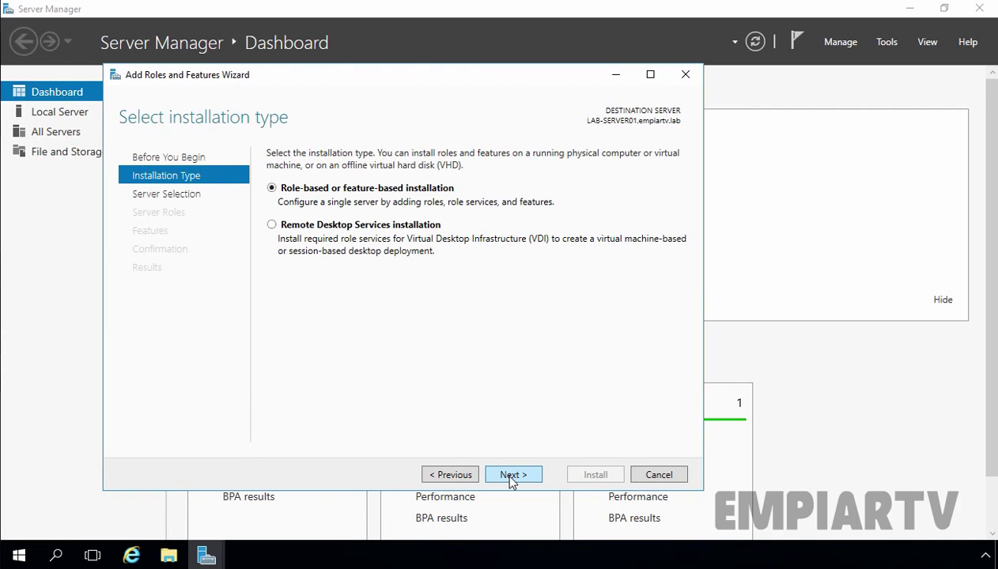
left_click(510, 478)
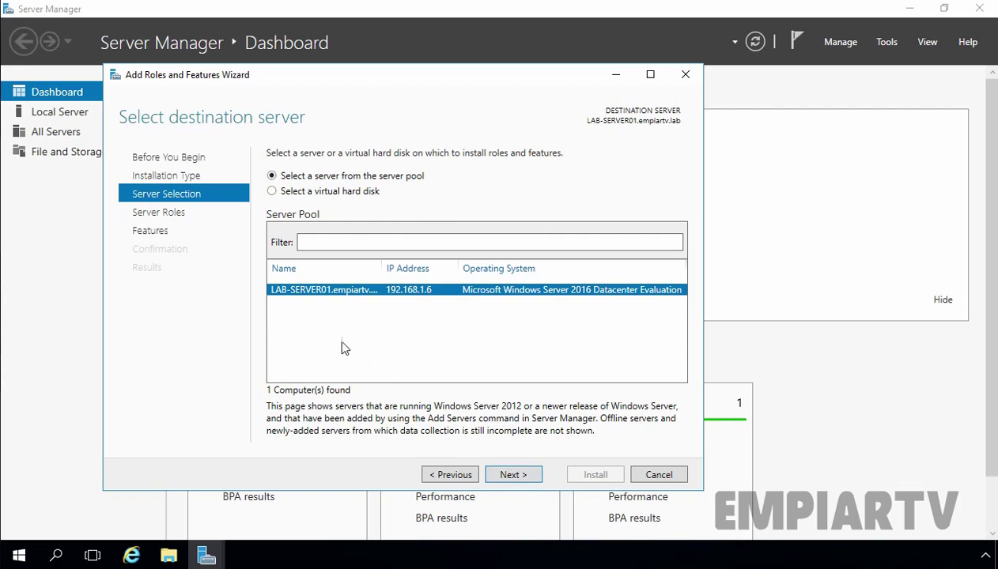
left_click(521, 476)
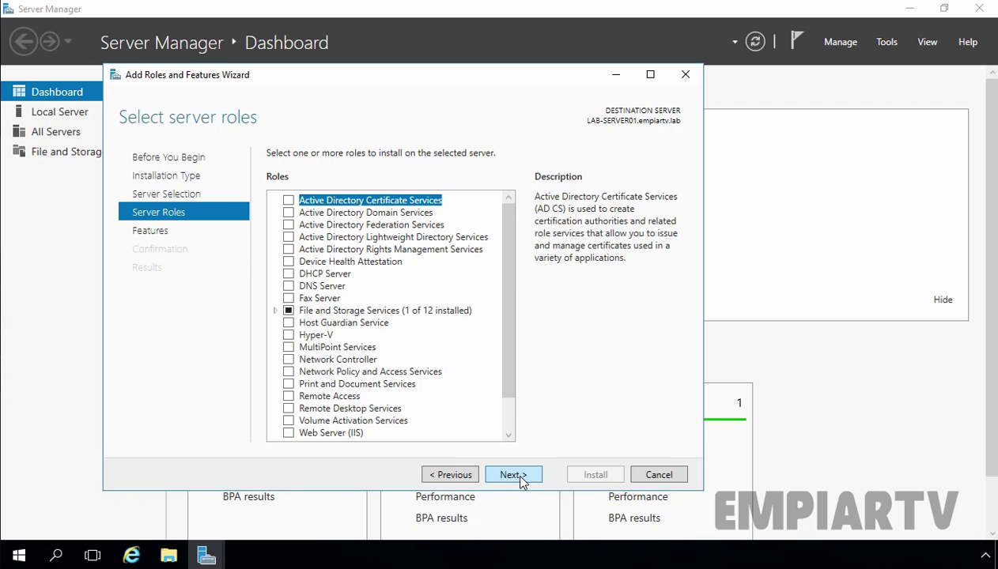
Select the DNS Server role with its management tools and install it
left_click(324, 286)
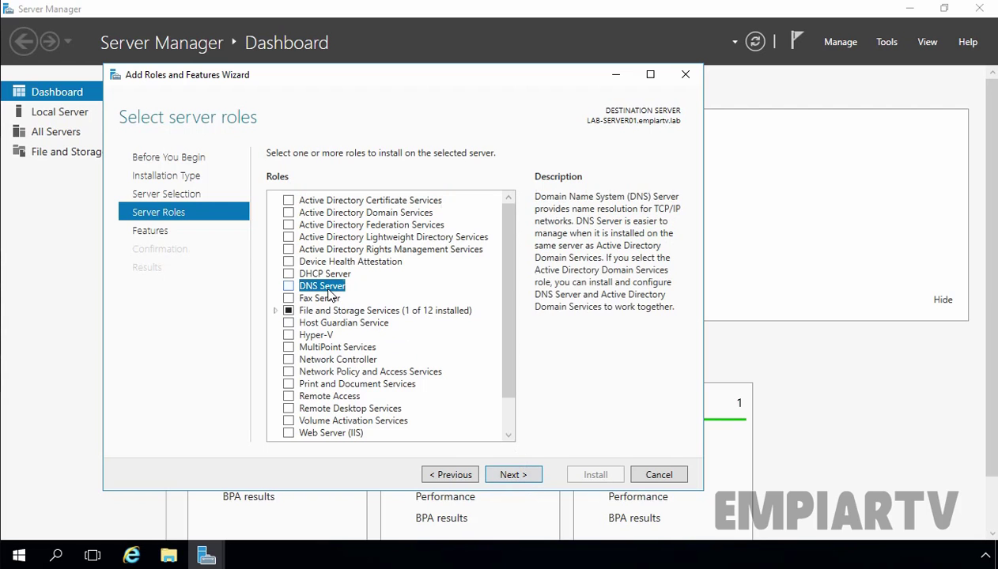
left_click(289, 286)
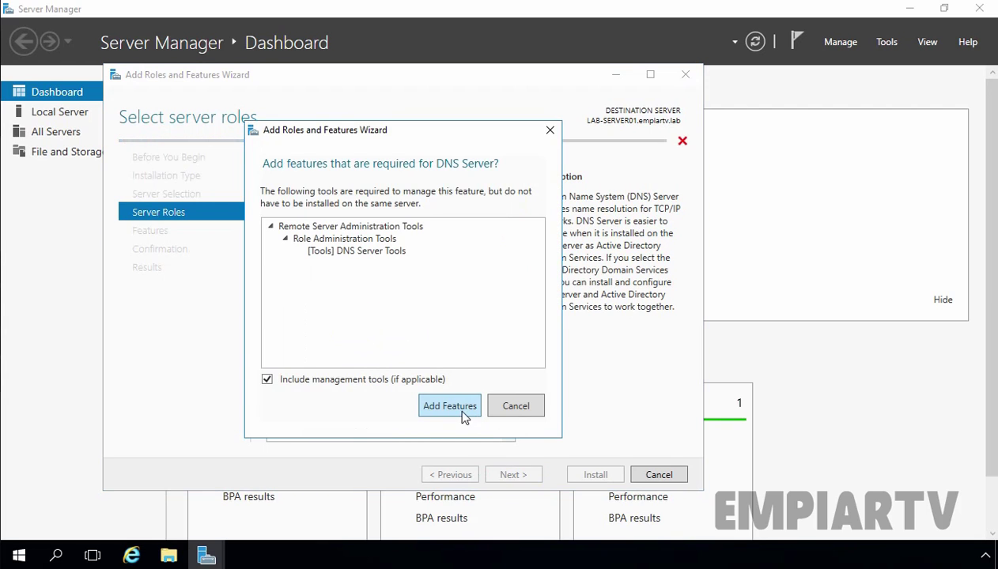
left_click(455, 408)
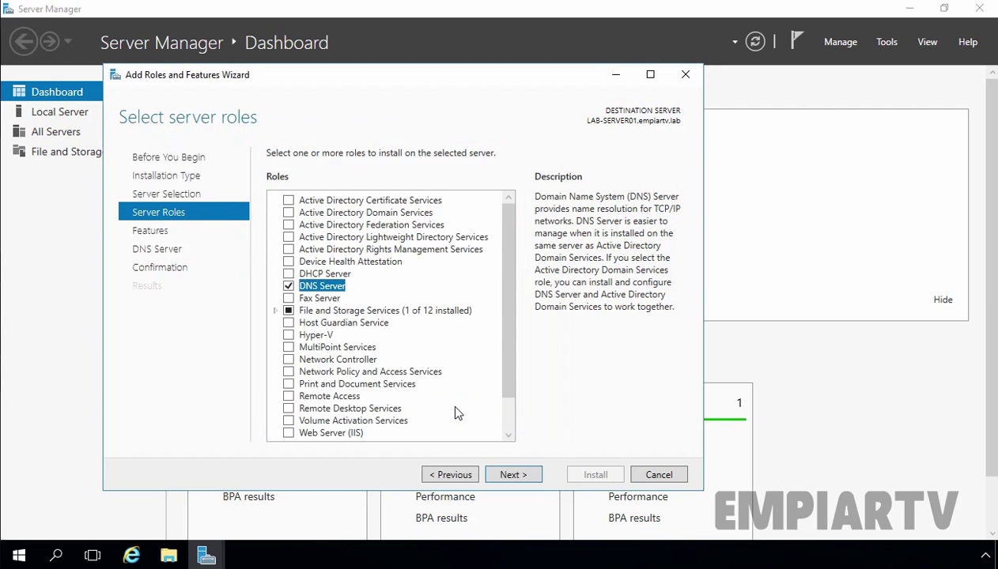
left_click(512, 475)
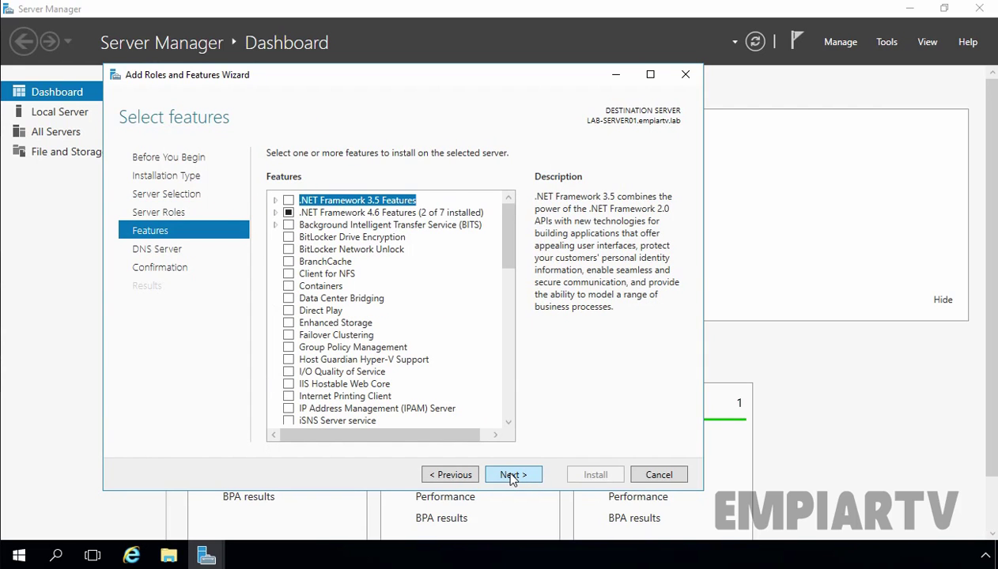
left_click(512, 475)
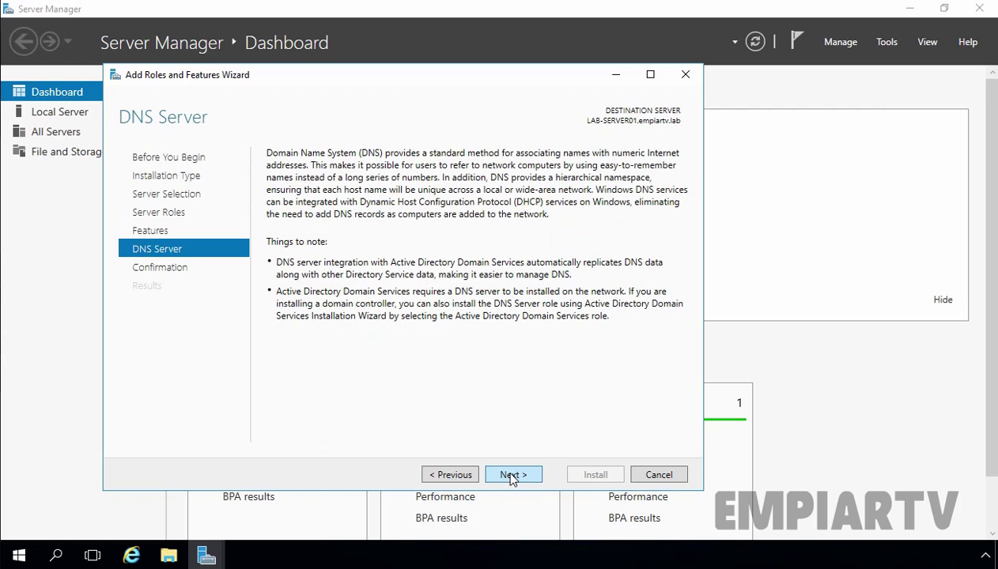
left_click(513, 475)
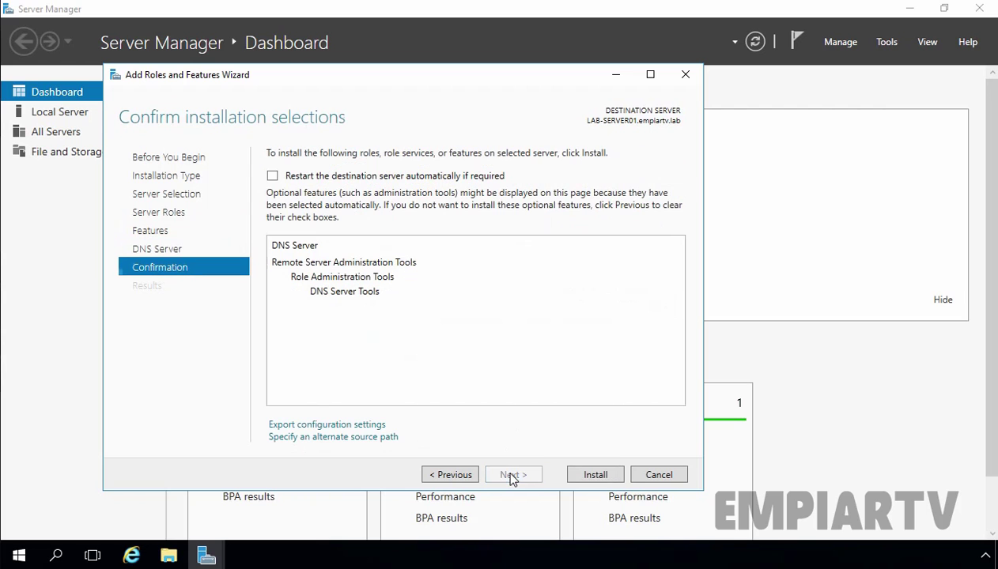
left_click(589, 474)
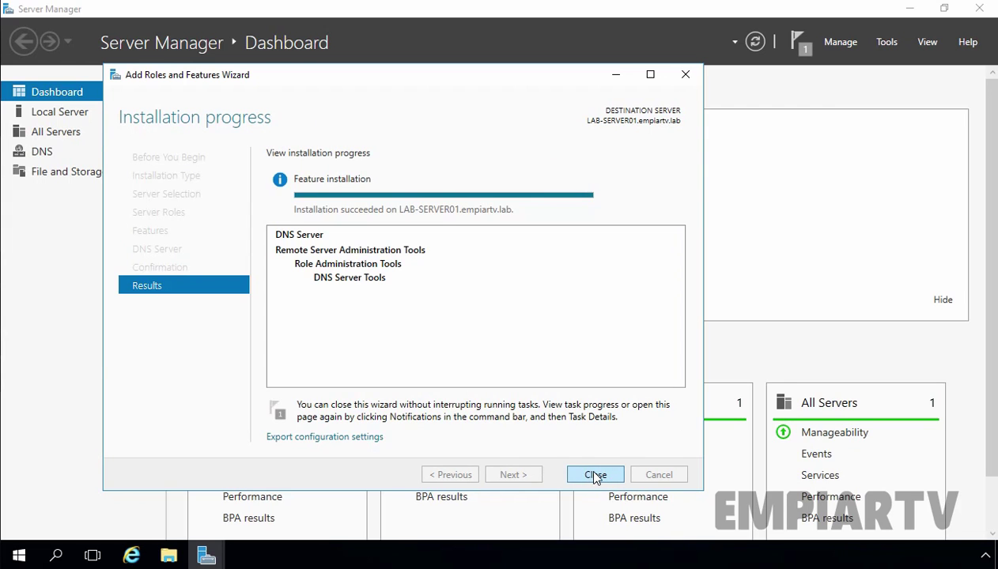
left_click(595, 475)
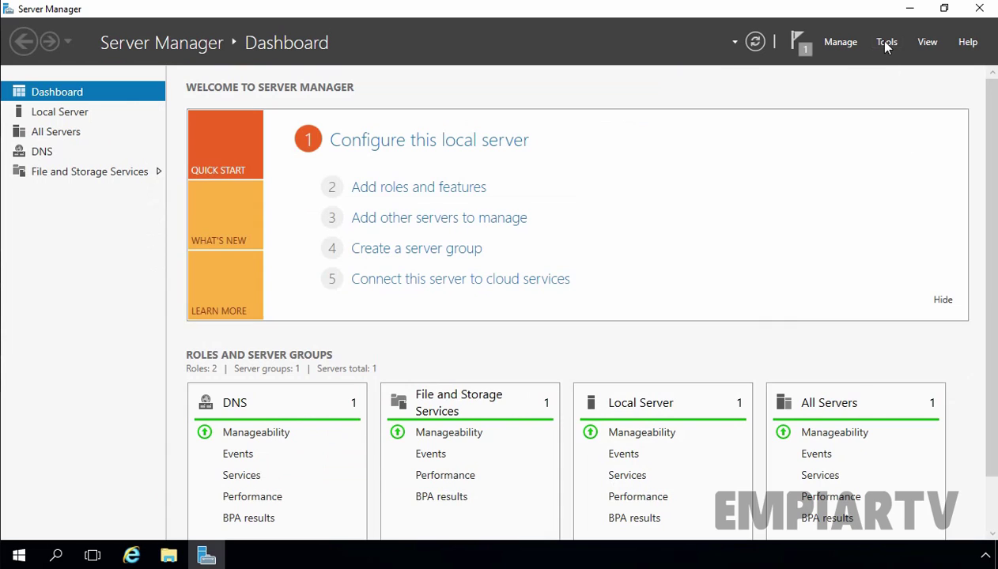
left_click(886, 44)
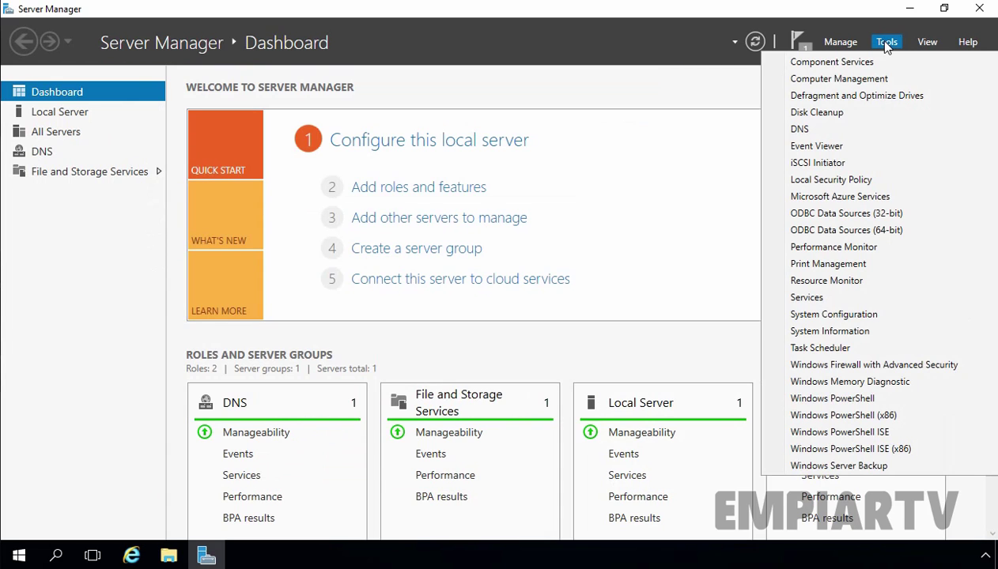
In DNS Manager, start a new zone under LAB-SERVER01's Forward Lookup Zones
left_click(824, 137)
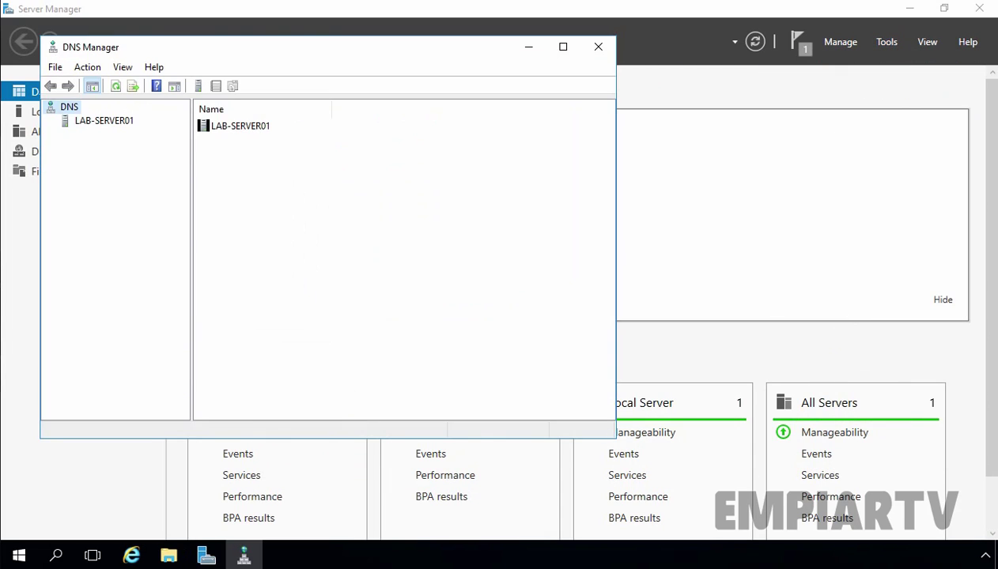
double_click(122, 119)
left_click(114, 138)
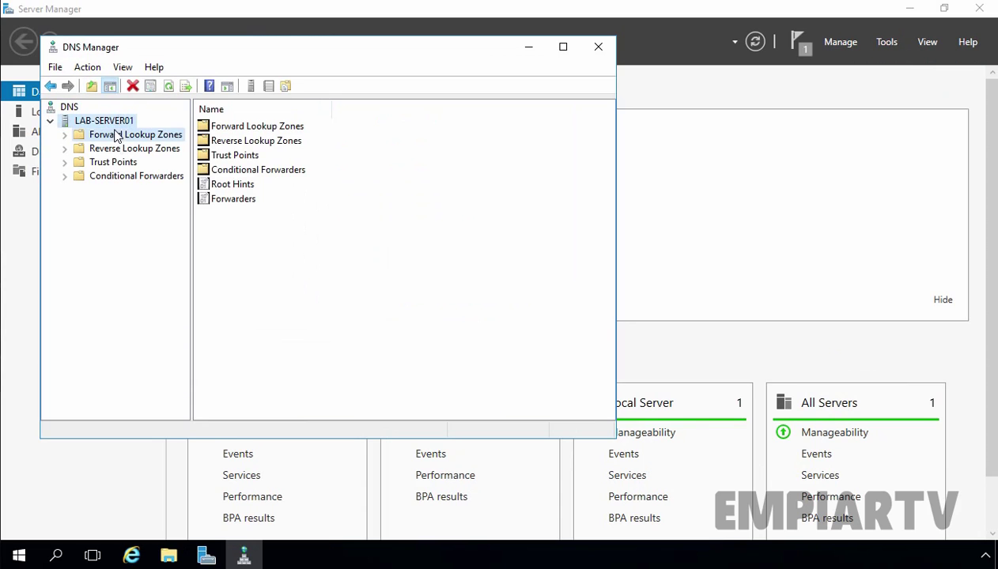
right_click(114, 140)
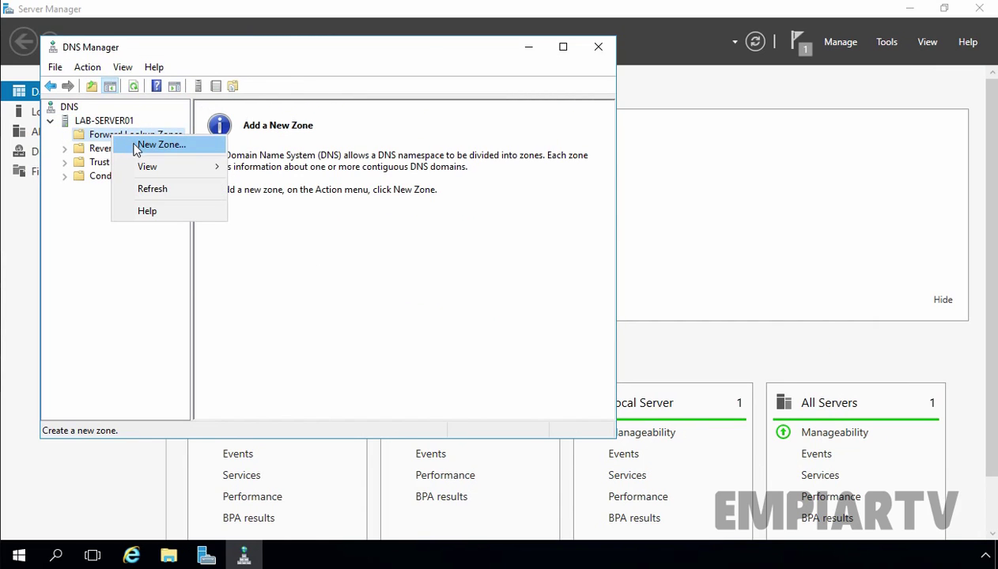
left_click(135, 146)
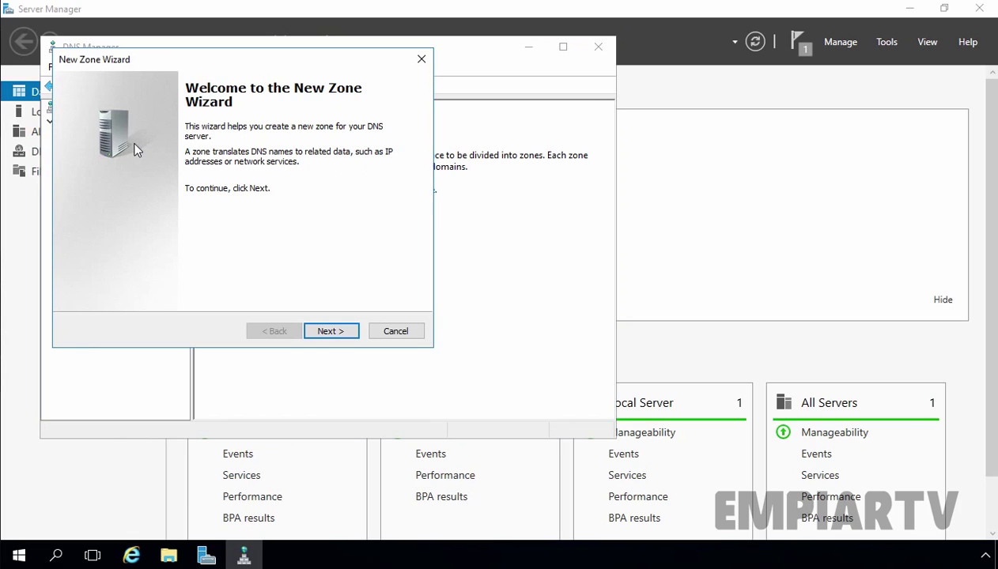
Choose Secondary zone as the type and name it empiartv.lab
left_click(332, 334)
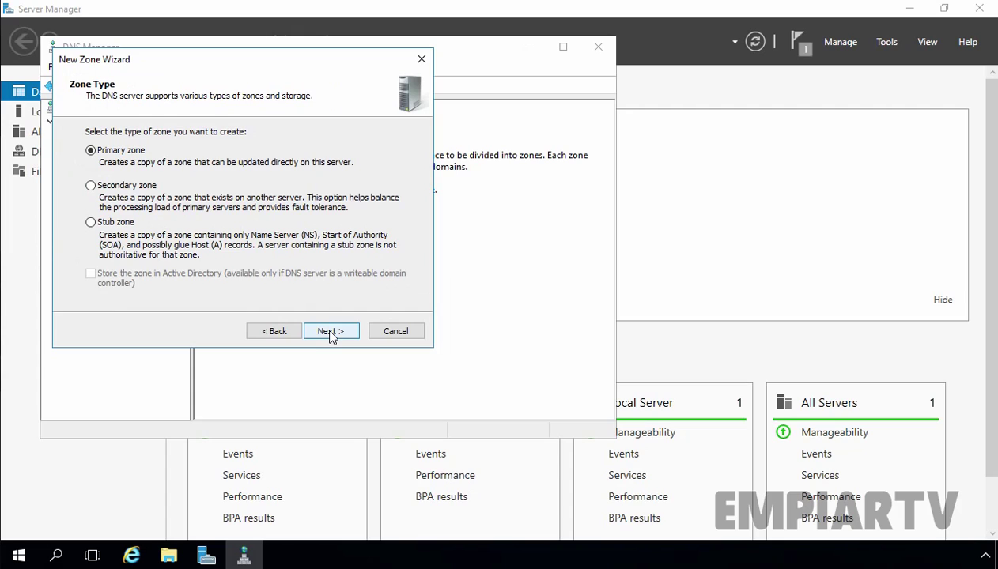
left_click(115, 188)
left_click(325, 331)
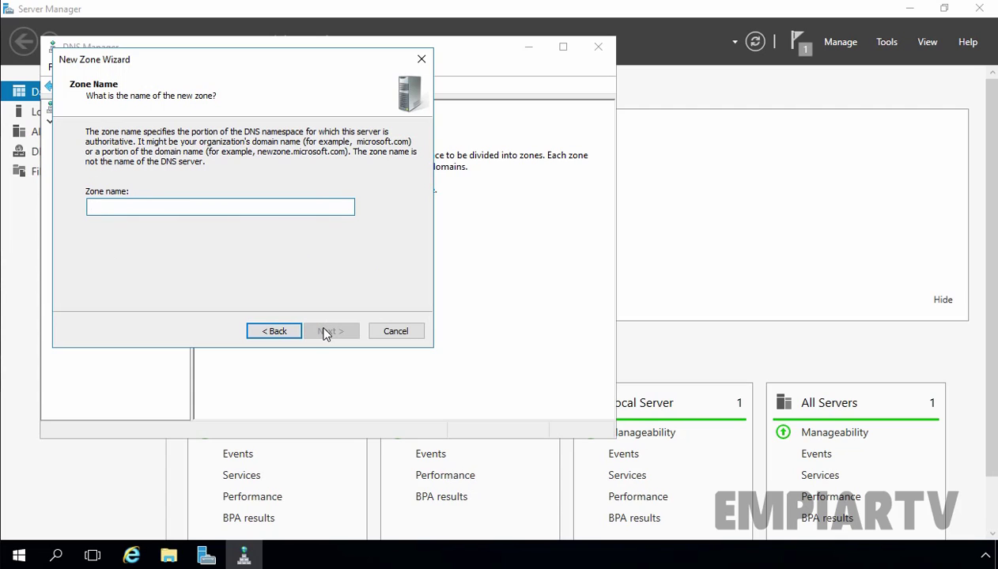
type("empiartv.lab")
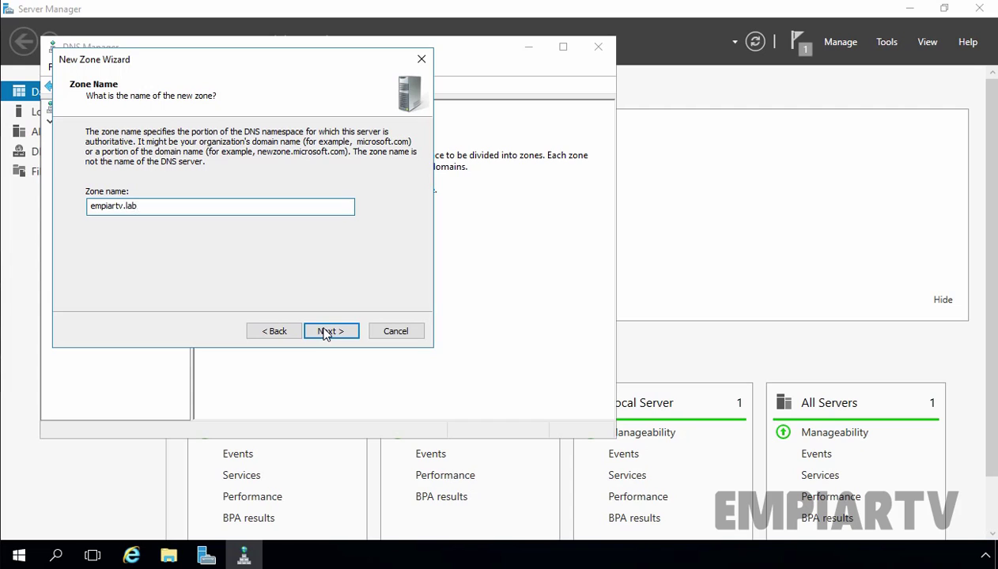
Set 192.168.1.5 as the empiartv.lab master server, validate it, and finish the wizard
left_click(329, 331)
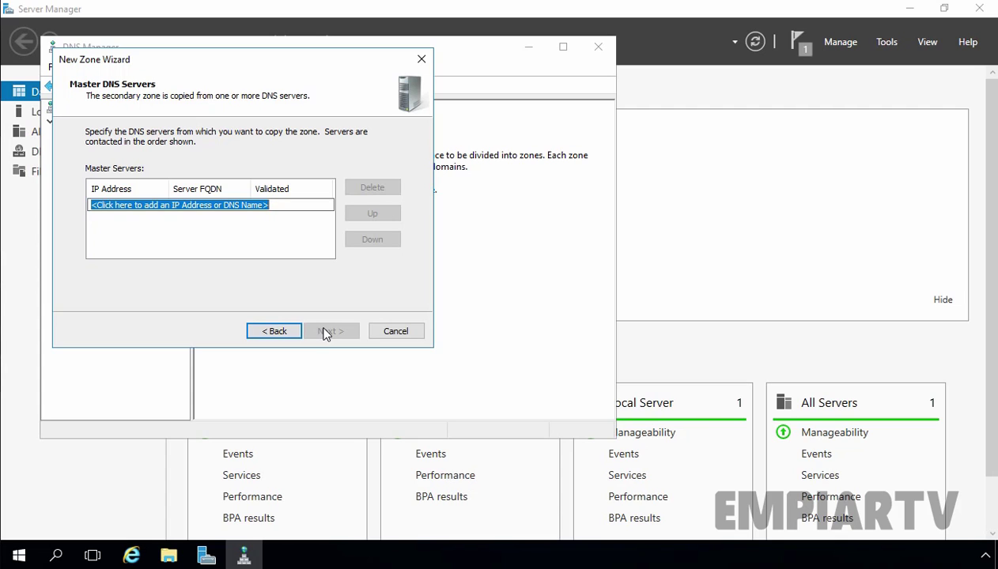
type("192.1")
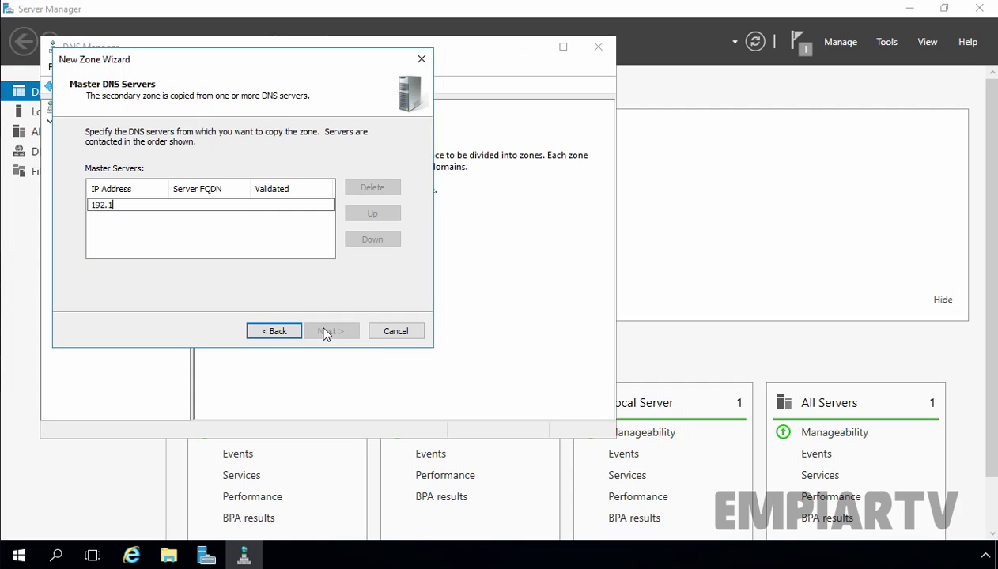
type("68.1.5")
left_click(257, 248)
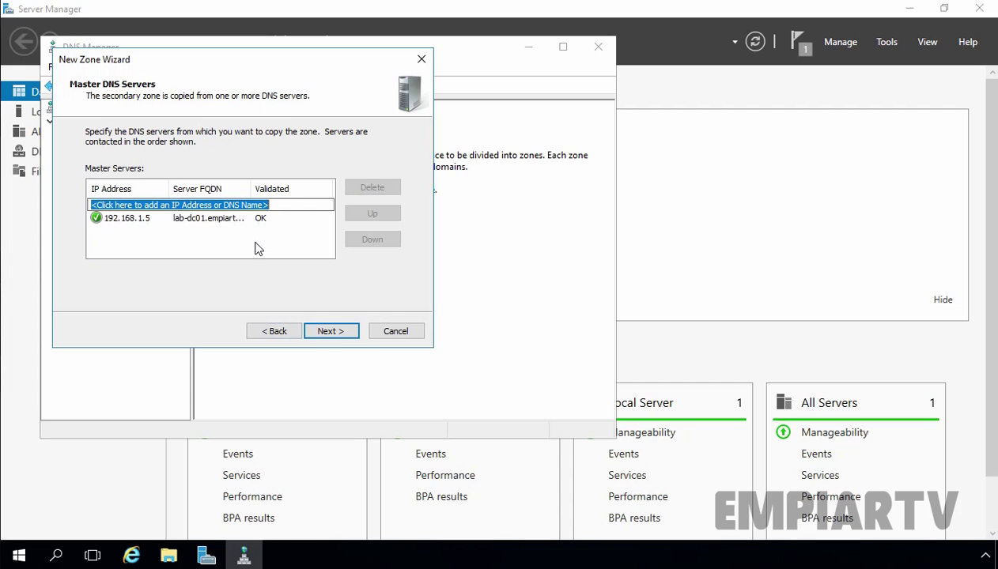
left_click(329, 333)
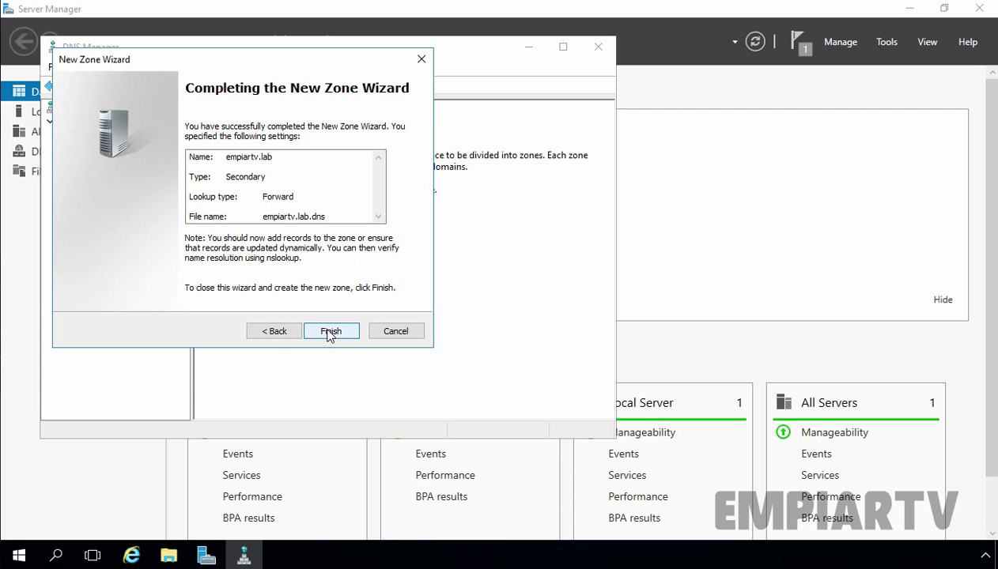
left_click(329, 332)
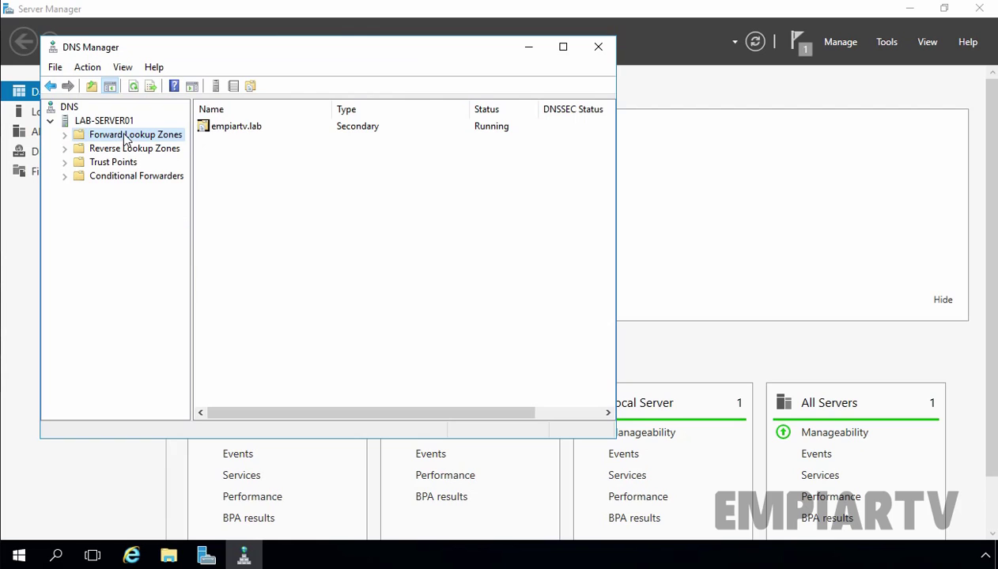
Select empiartv.lab under Forward Lookup Zones to see it is not loaded, then press Ctrl+Alt+Delete at the lock screen
double_click(125, 139)
left_click(131, 149)
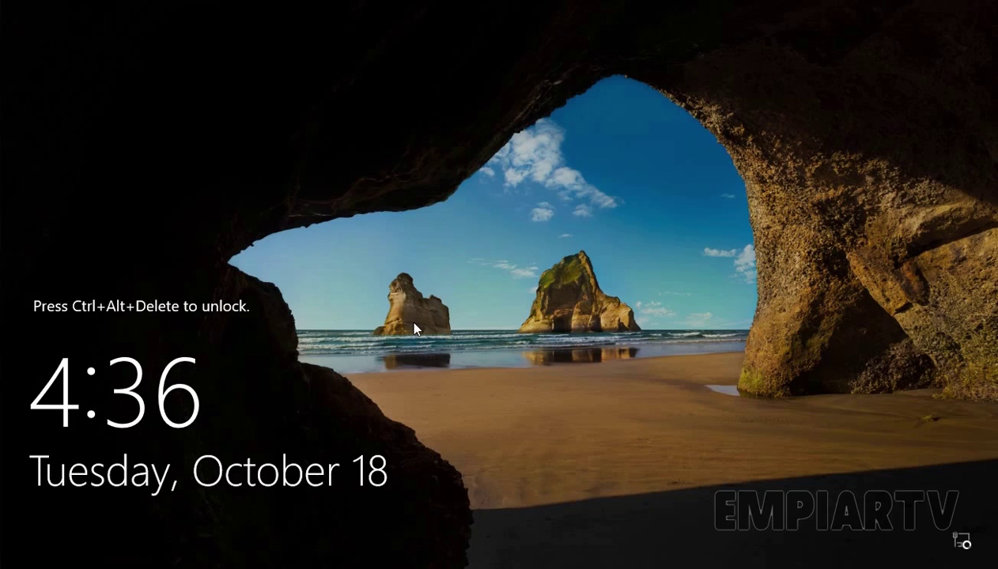
key("ctrl+alt+Delete")
Sign in on LAB-DC01 with the Administrator password and open the empiartv.lab zone Properties
type("ssw0rd")
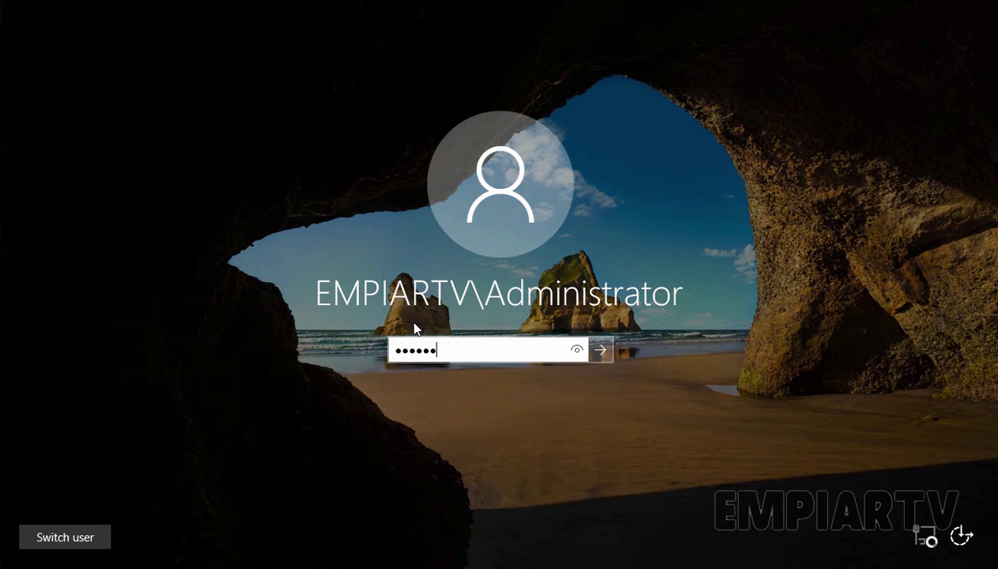
key("Return")
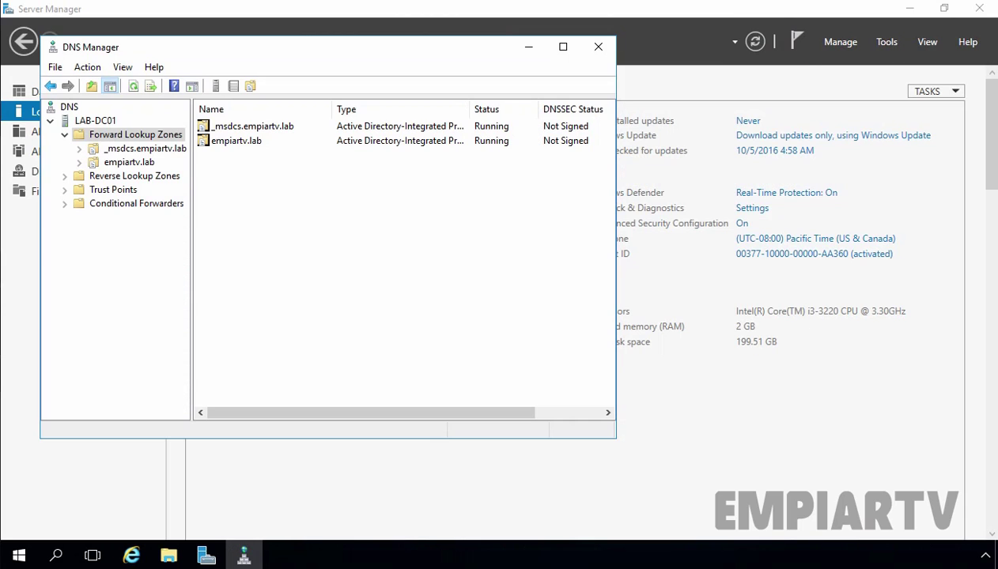
left_click(120, 164)
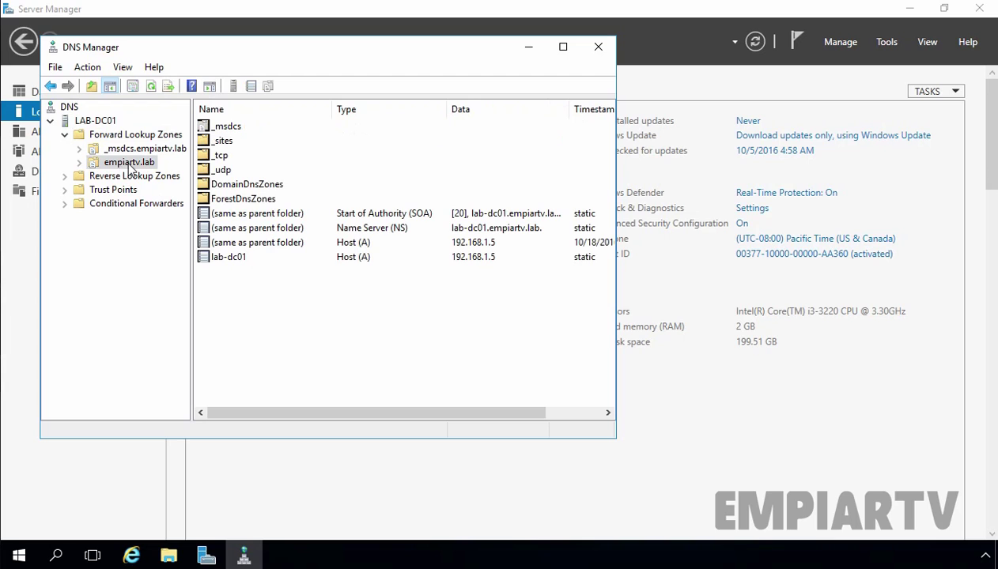
right_click(128, 163)
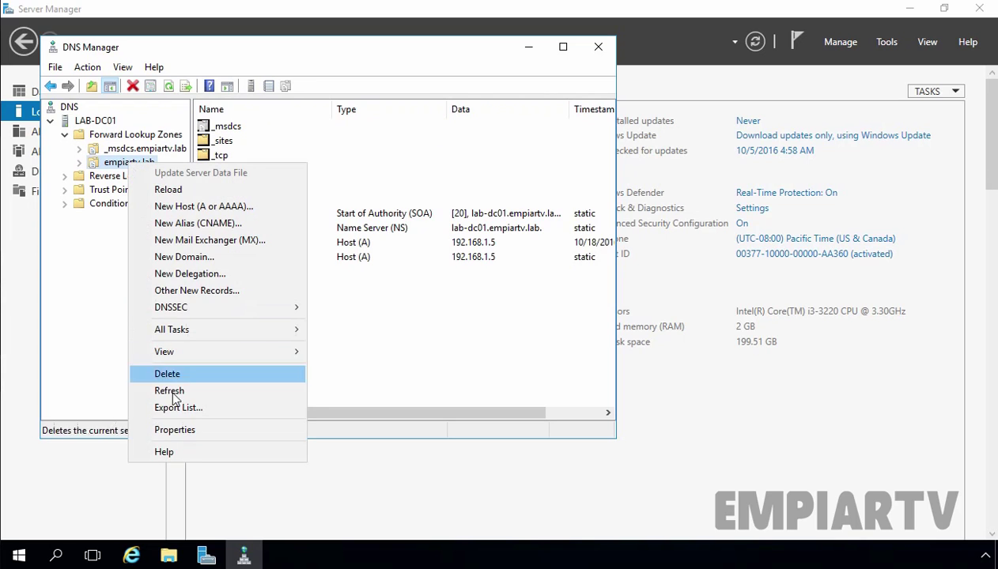
left_click(175, 429)
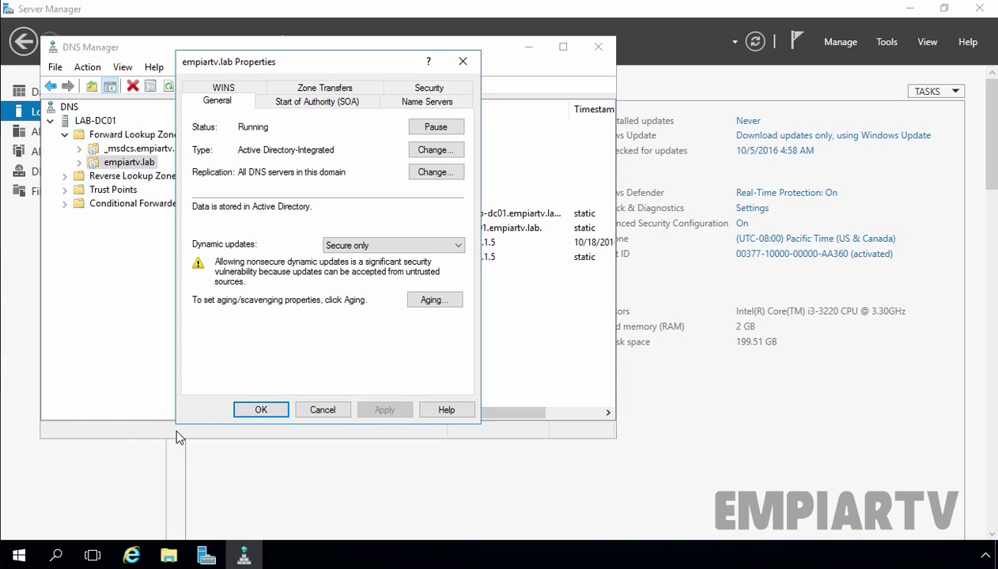
Allow empiartv.lab zone transfers only to servers listed on the Name Servers tab
left_click(320, 89)
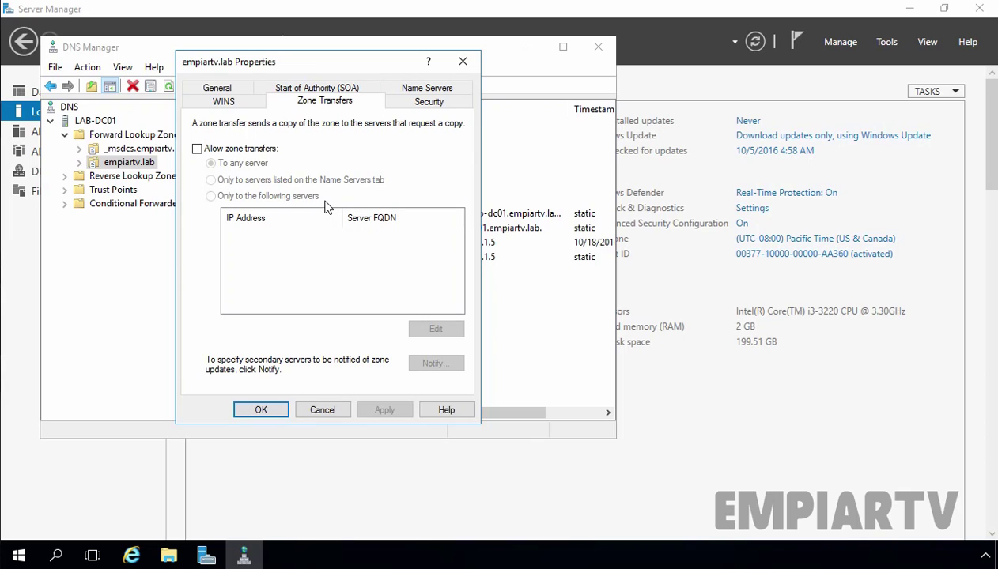
left_click(209, 150)
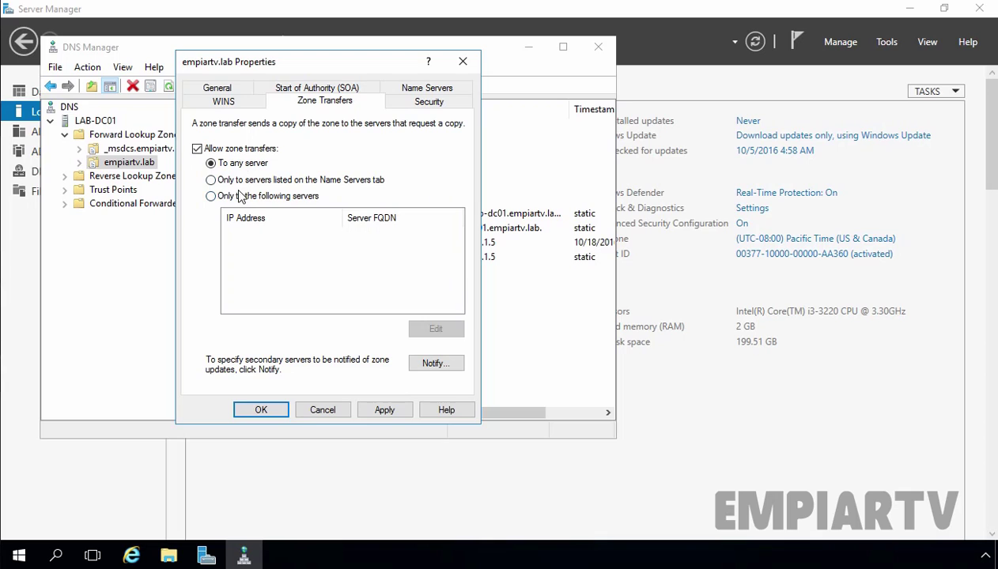
left_click(241, 184)
left_click(402, 91)
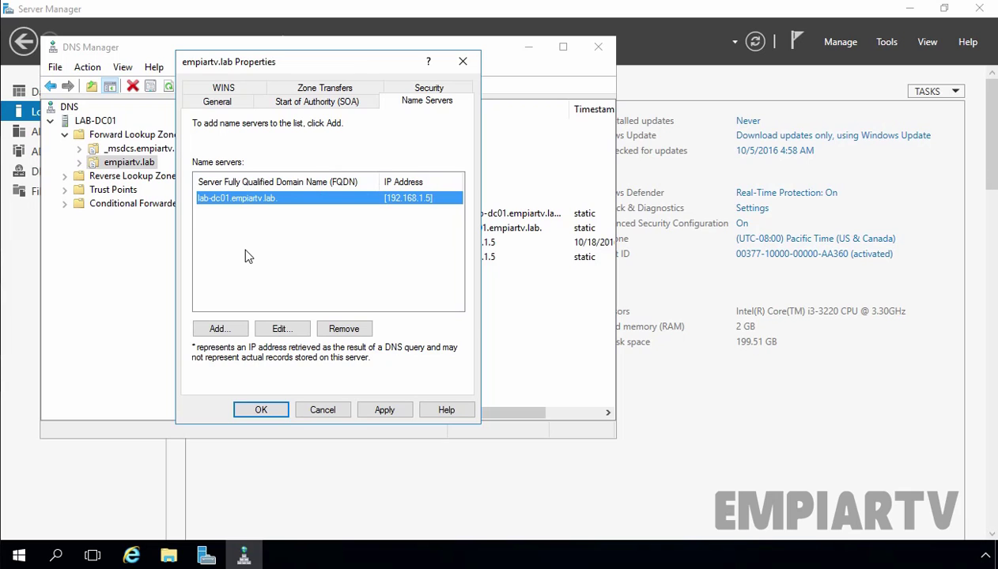
Add lab-server01.empiartv.lab, resolved to 192.168.1.6, as an empiartv.lab name server
left_click(226, 327)
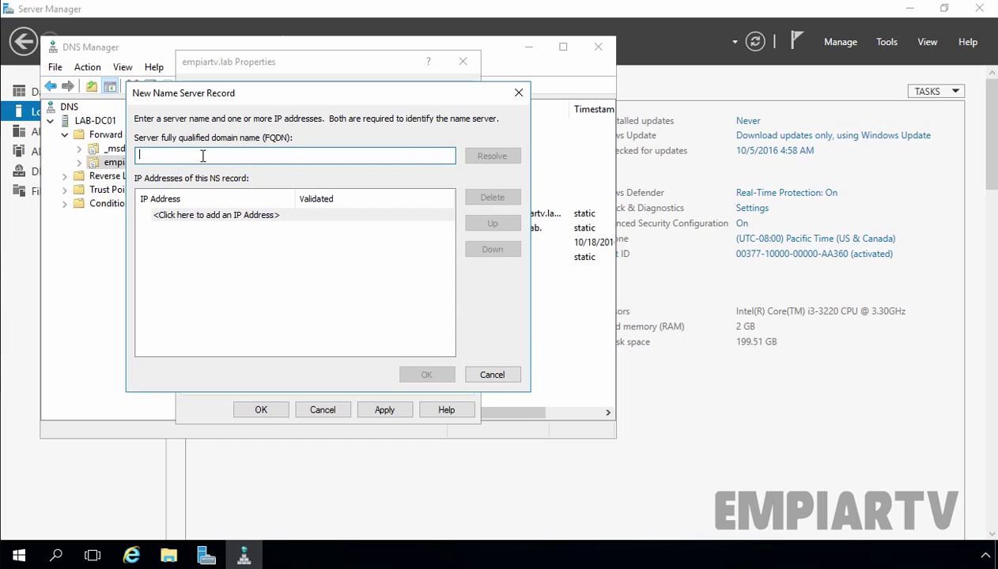
type("lab-server01")
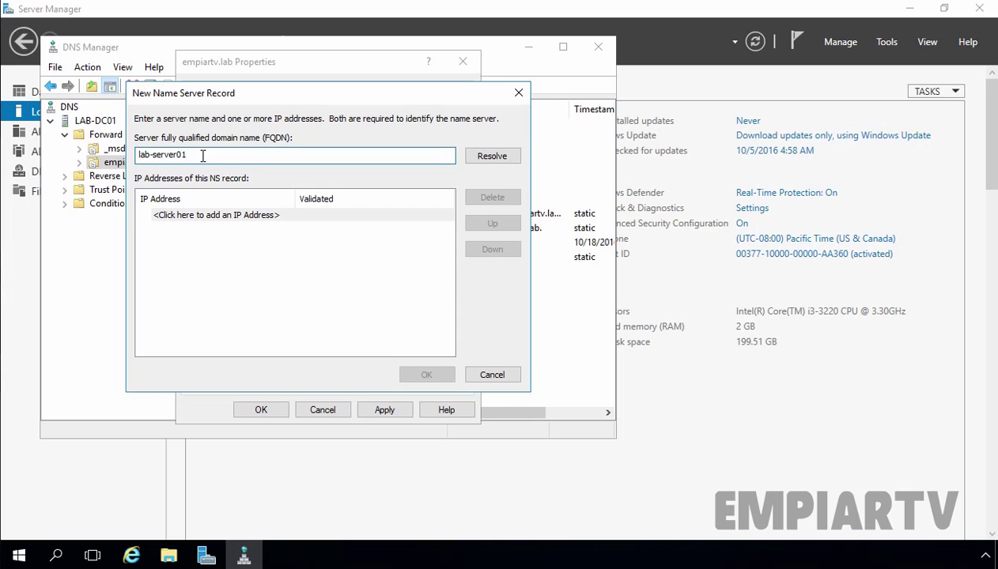
type(".empiartv.lab")
left_click(490, 158)
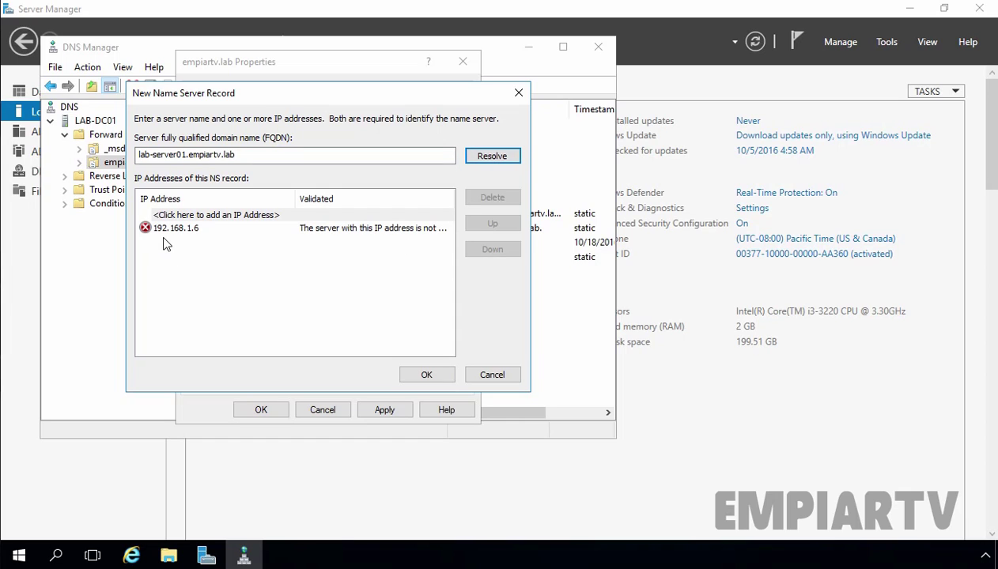
left_click(414, 374)
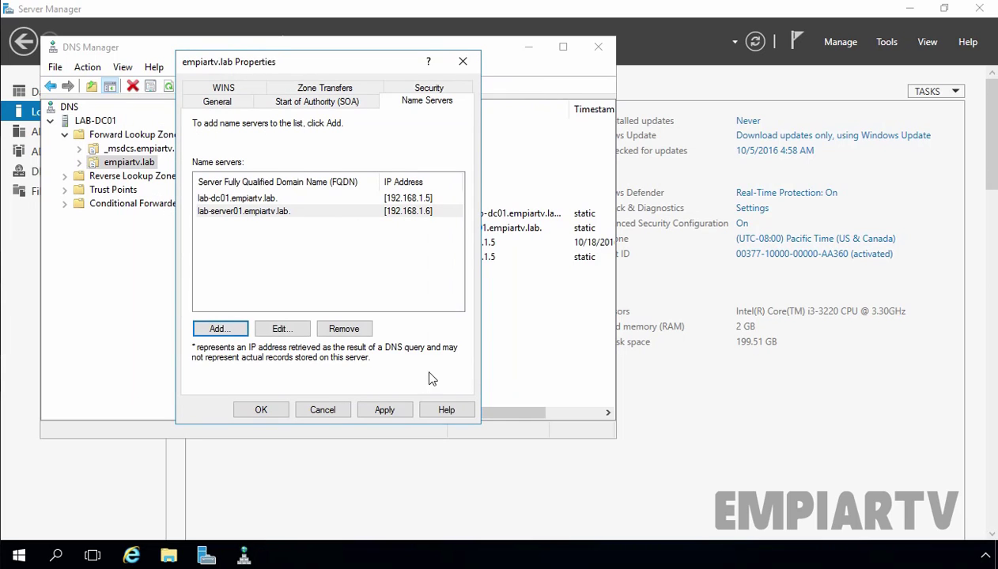
left_click(321, 87)
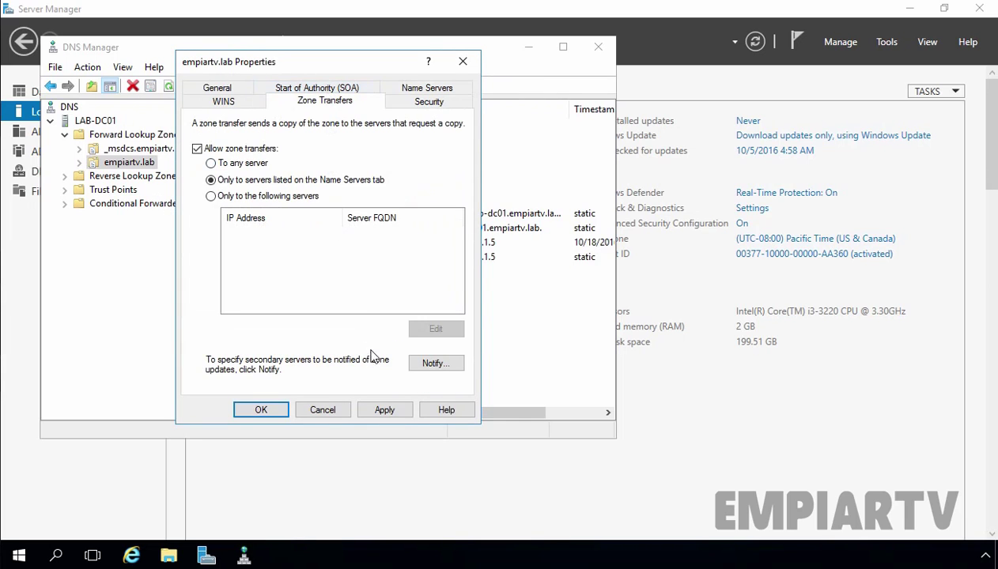
Have empiartv.lab notify its listed name servers of changes, then apply and close Properties
left_click(436, 363)
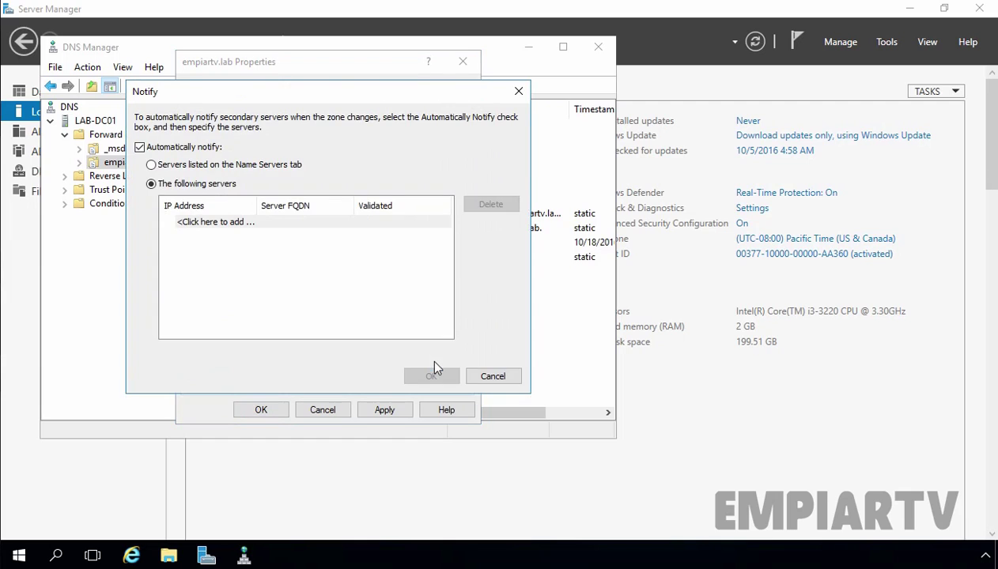
left_click(152, 165)
left_click(415, 376)
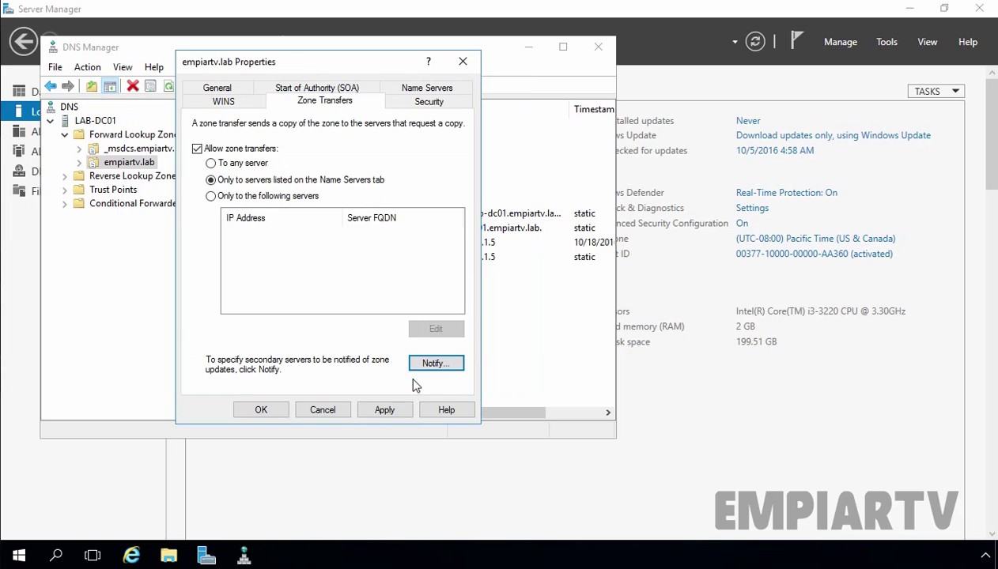
left_click(385, 410)
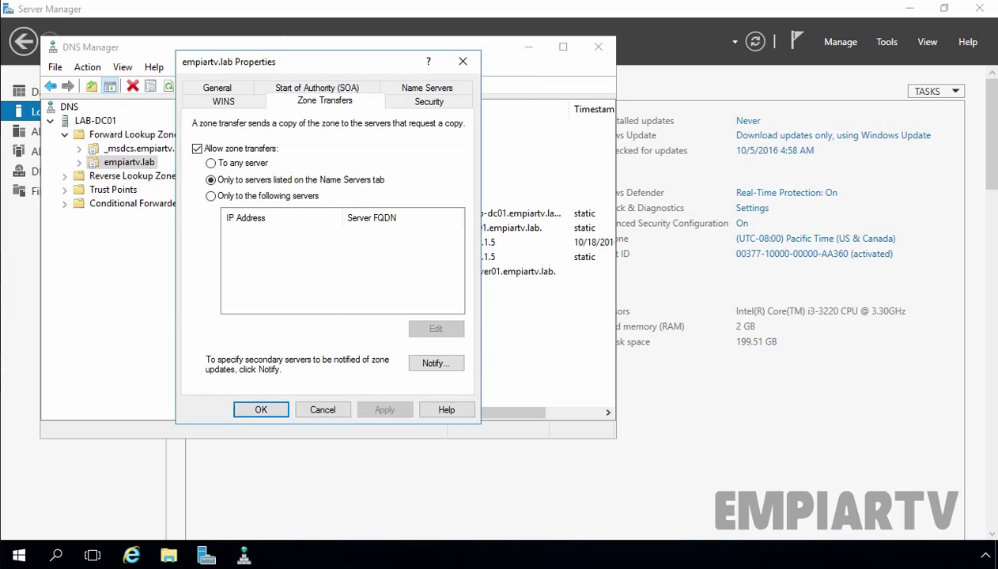
left_click(264, 411)
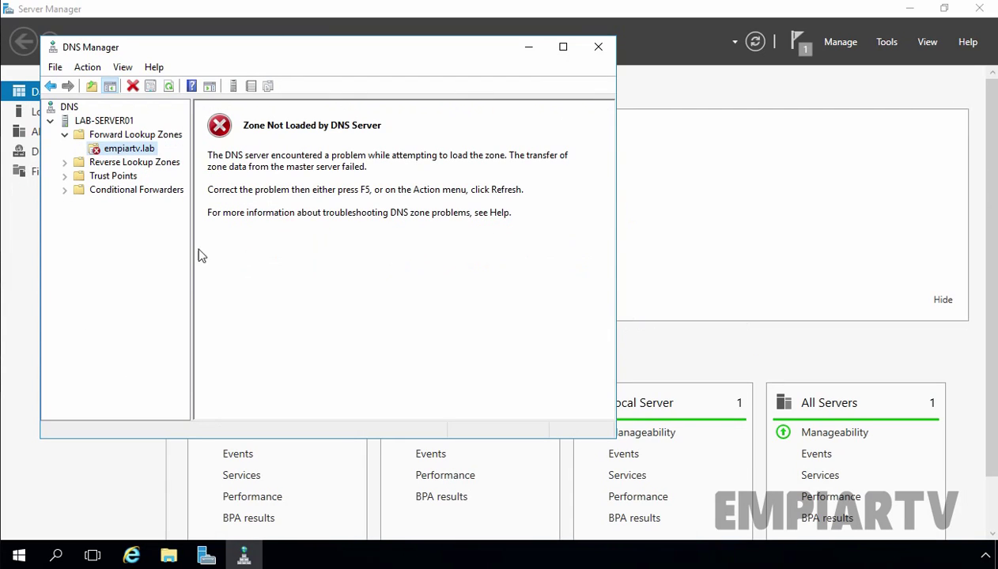
Run Transfer from Master on the secondary empiartv.lab zone and refresh to list its records
right_click(126, 150)
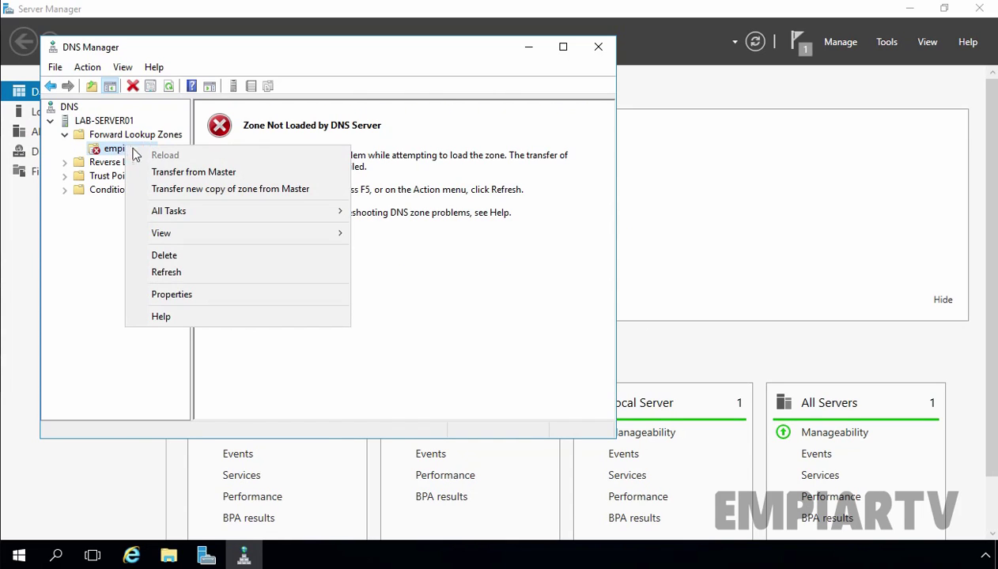
left_click(146, 174)
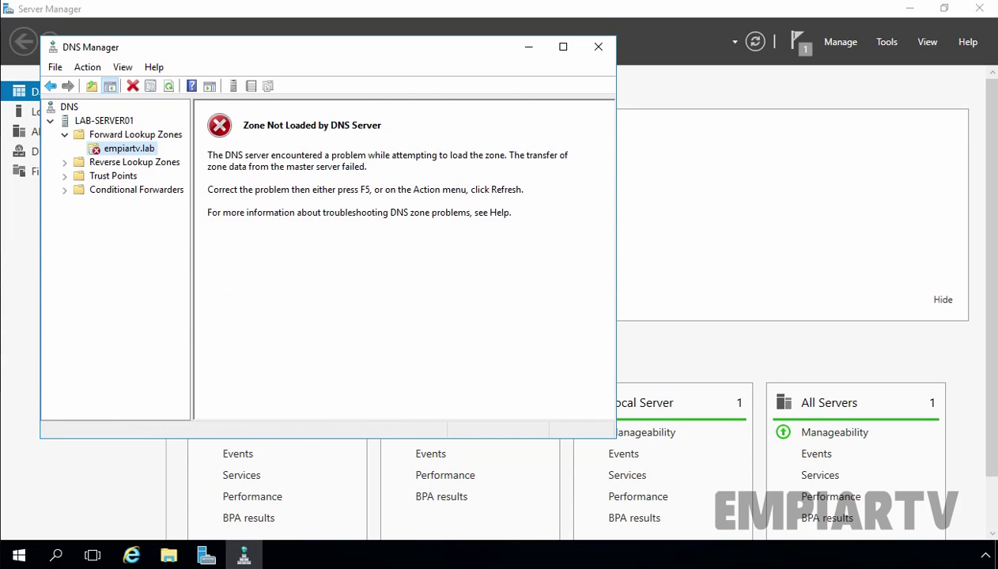
left_click(175, 89)
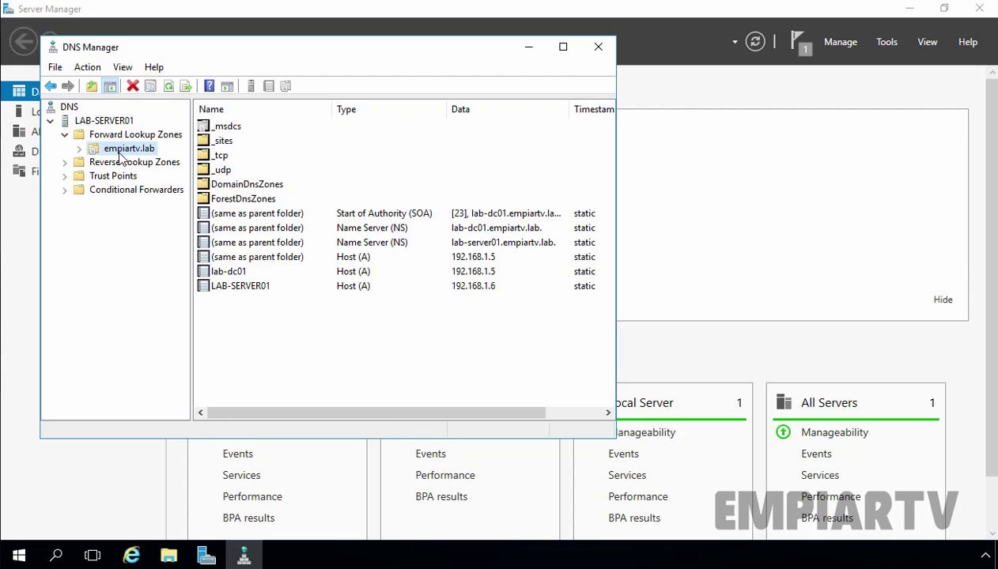
Check the LAB-SERVER01 host record's options, then refresh the empiartv.lab zone
left_click(231, 288)
right_click(235, 287)
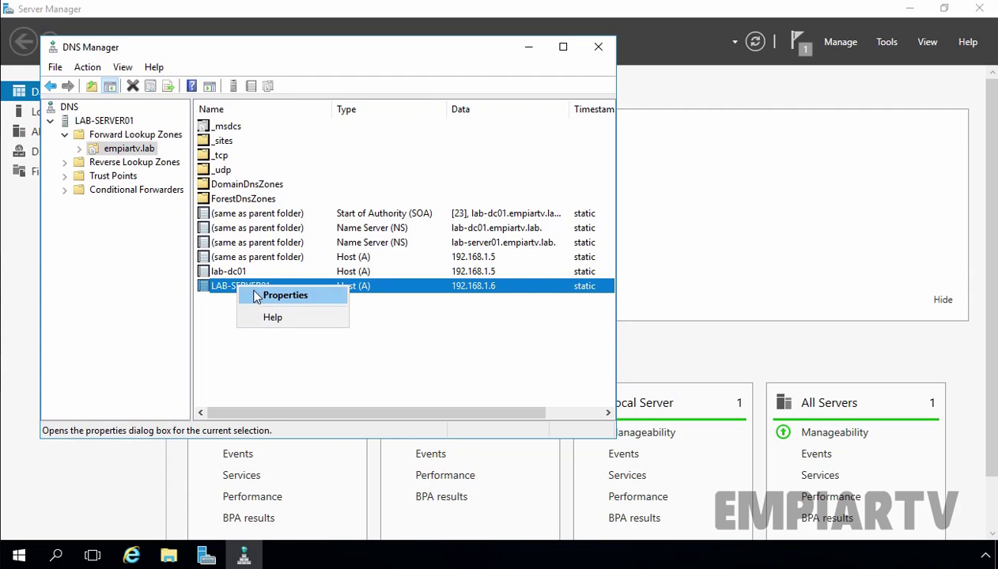
left_click(257, 351)
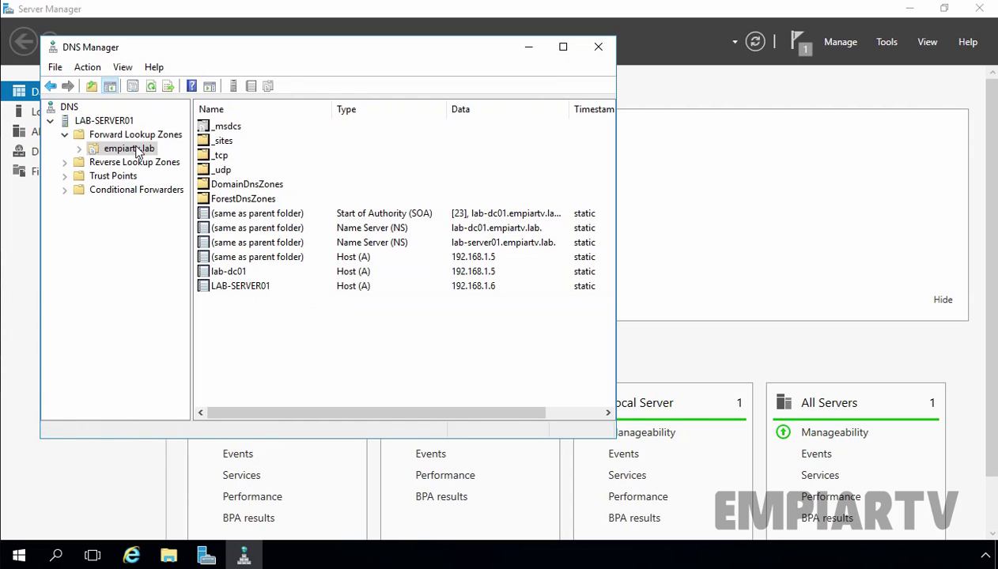
right_click(138, 150)
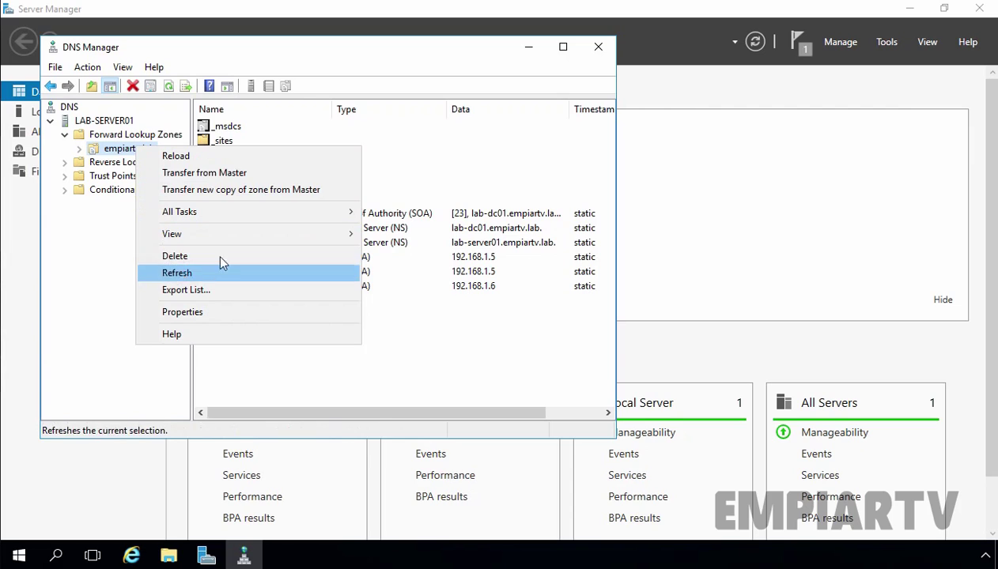
left_click(276, 383)
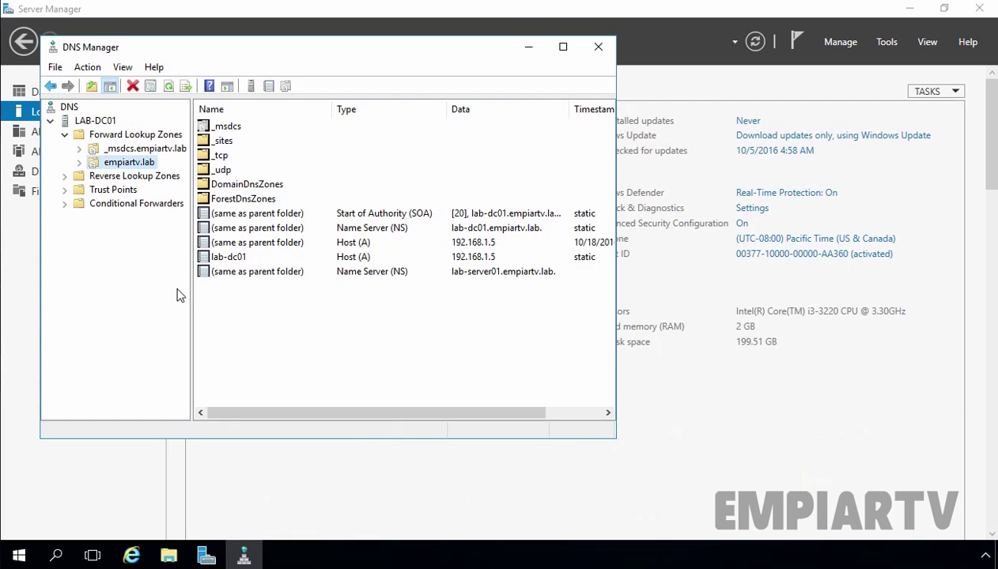
Create a www host (A) record pointing to 127.0.0.1 in the primary empiartv.lab zone
right_click(127, 162)
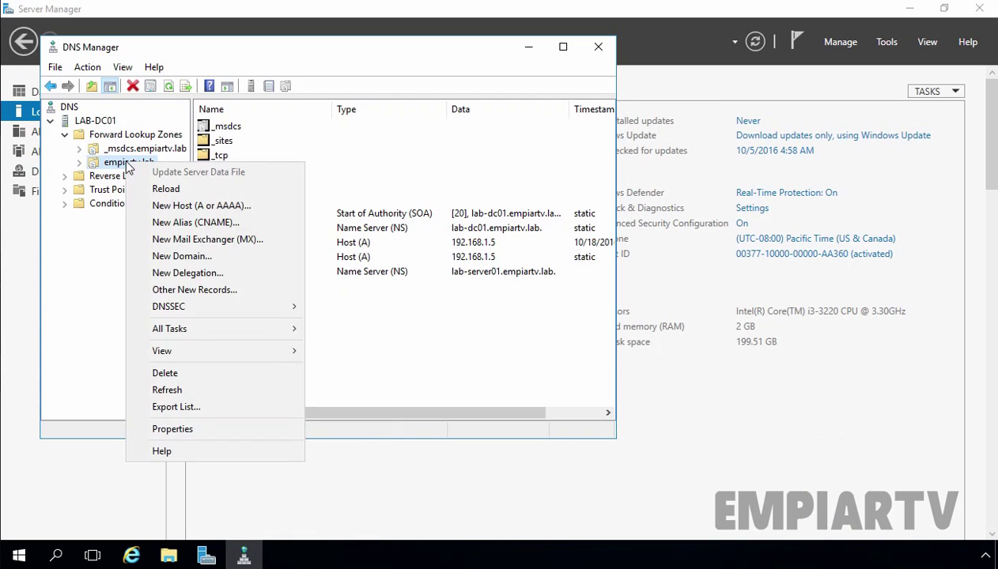
left_click(156, 206)
type("www")
left_click(224, 232)
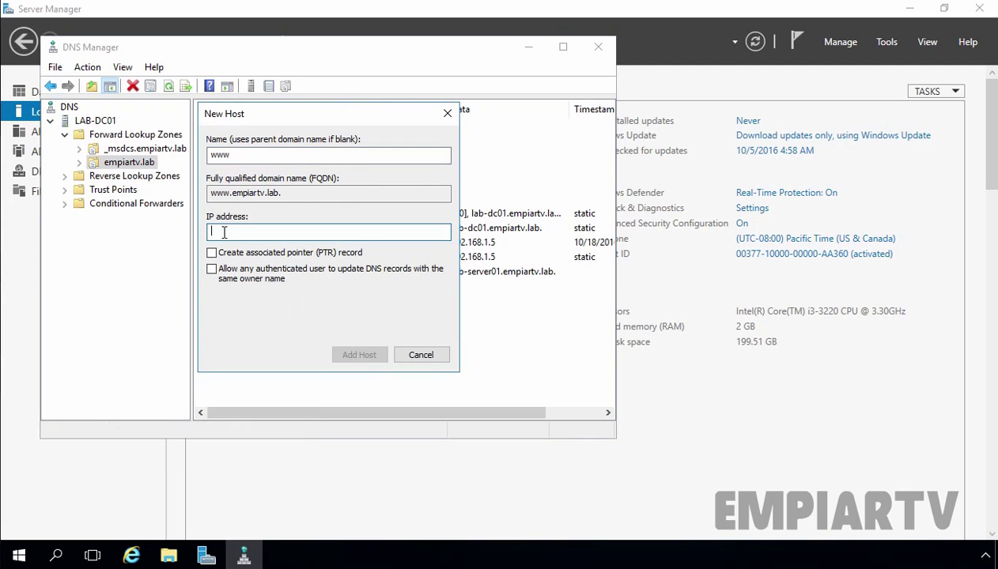
type("127.0.0.1")
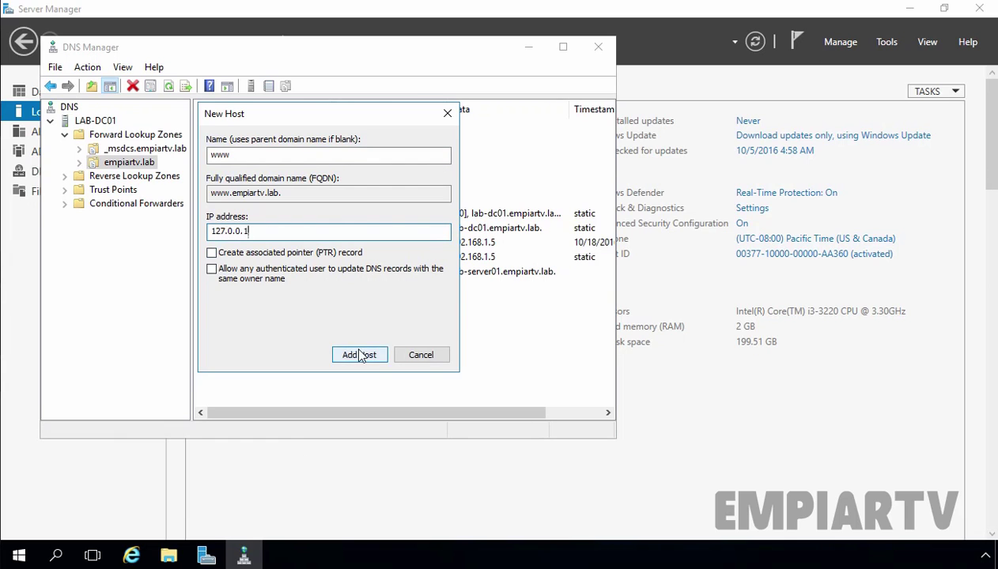
left_click(358, 354)
Close the New Host dialog, refresh the zone, and select its SOA record
left_click(617, 335)
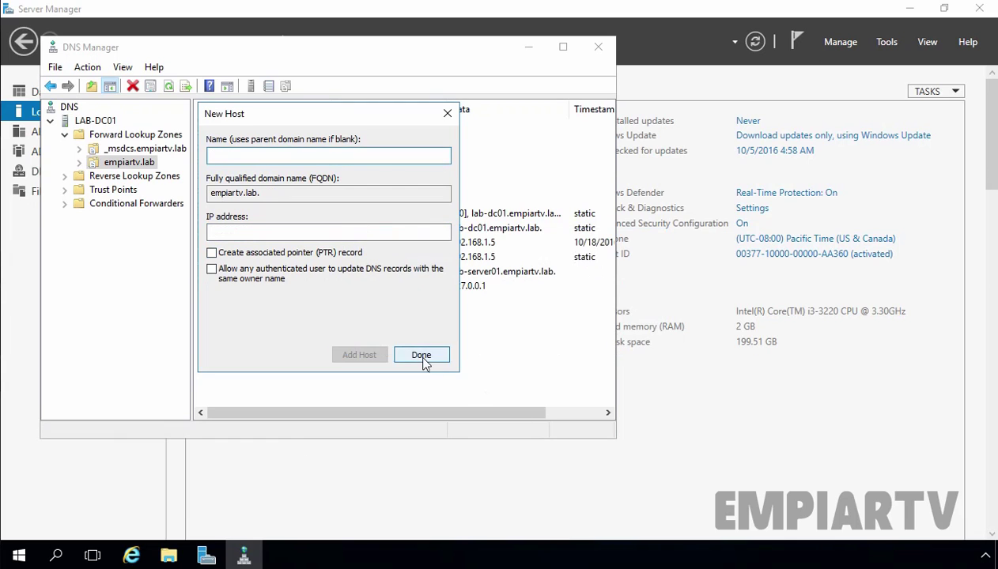
left_click(423, 357)
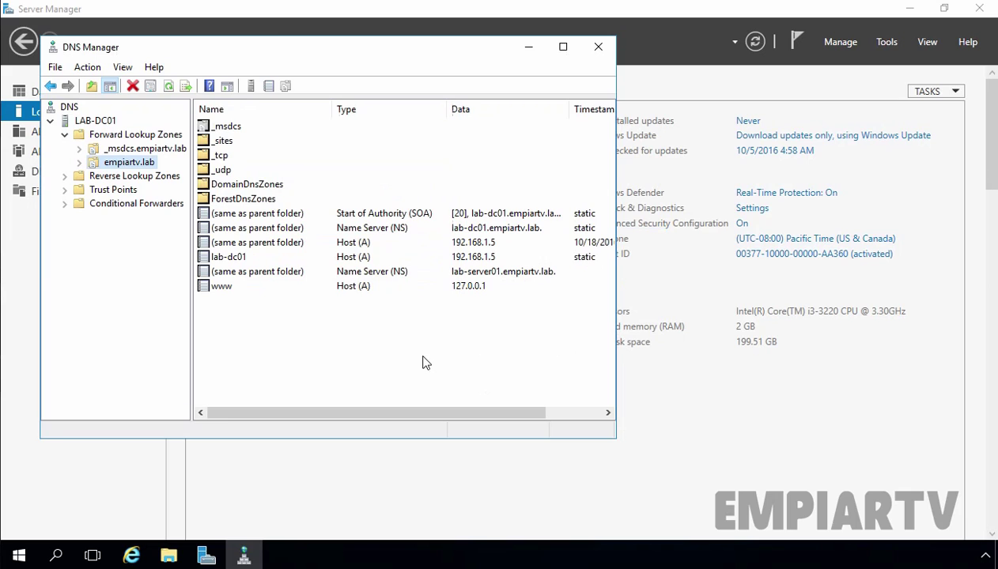
left_click(167, 87)
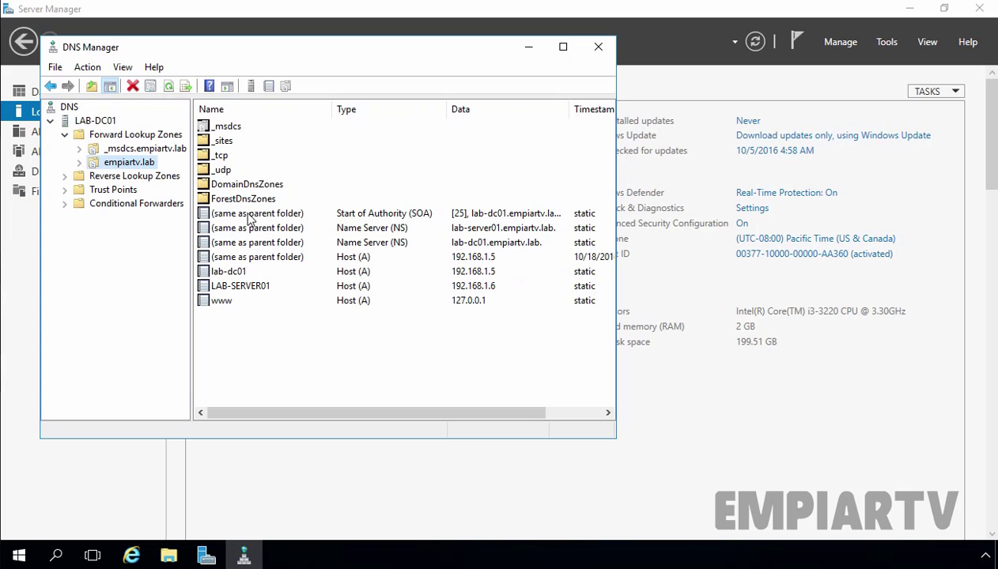
left_click(251, 216)
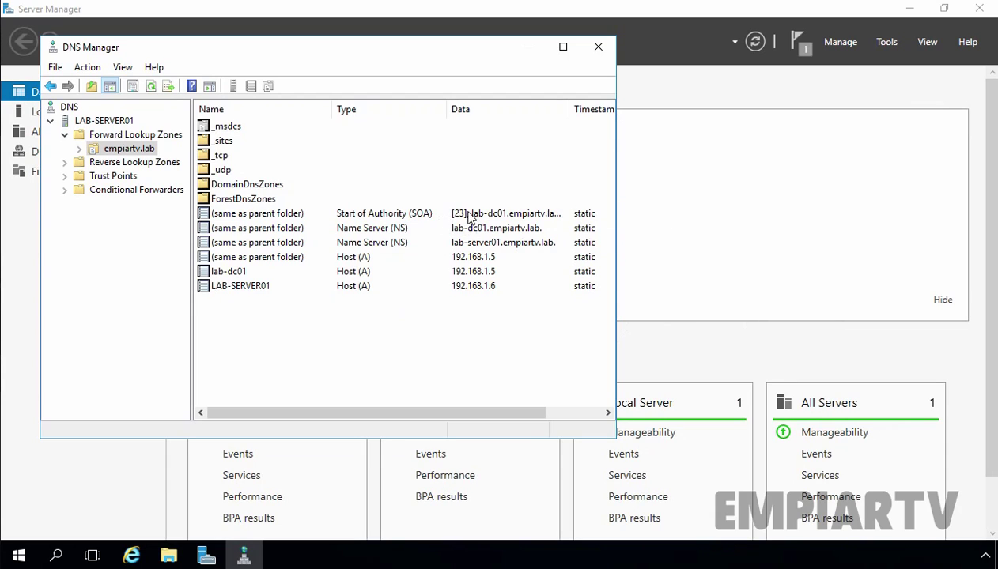
Transfer LAB-SERVER01's secondary empiartv.lab from master, then check the www 127.0.0.1 record and SOA serial 25
right_click(123, 152)
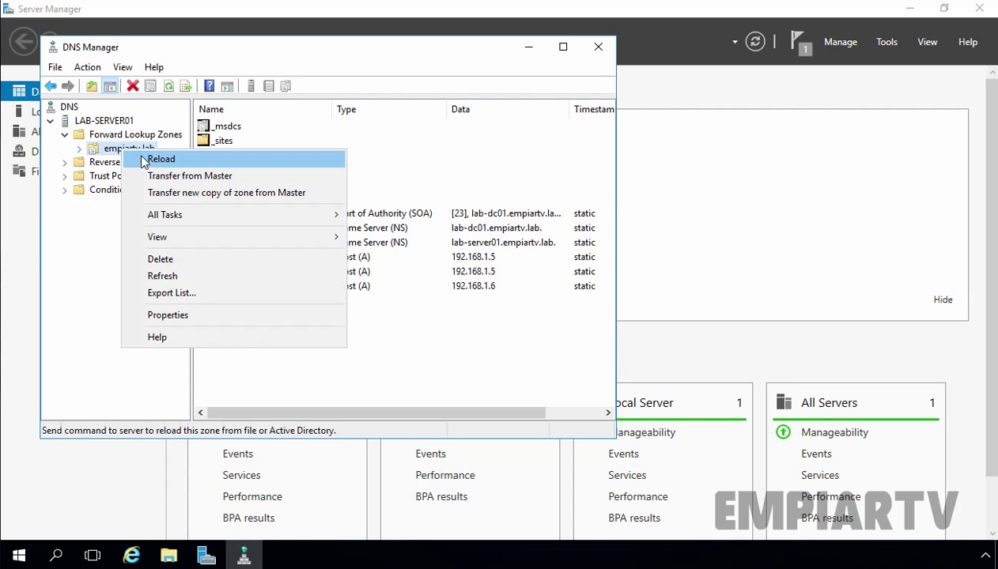
left_click(157, 182)
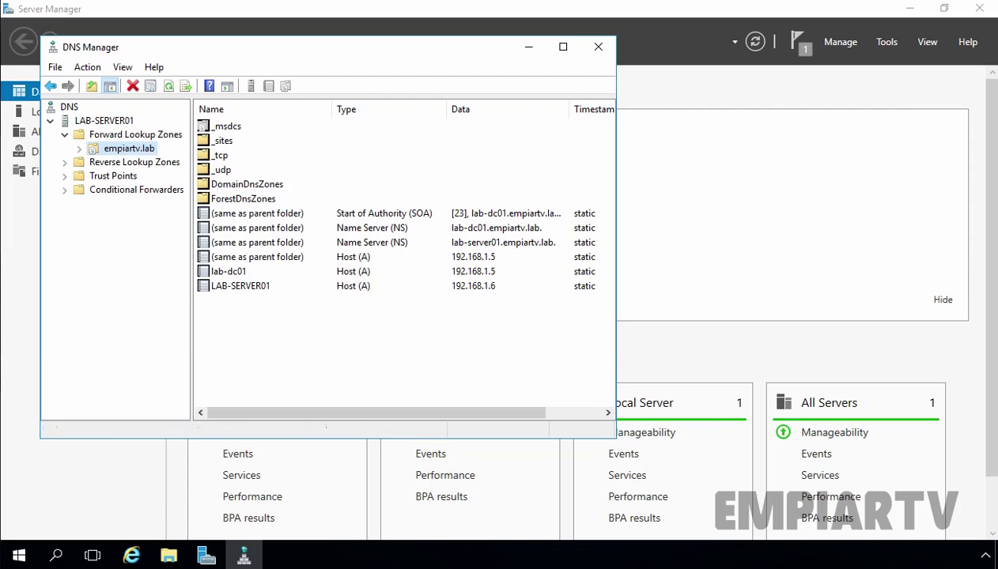
left_click(169, 87)
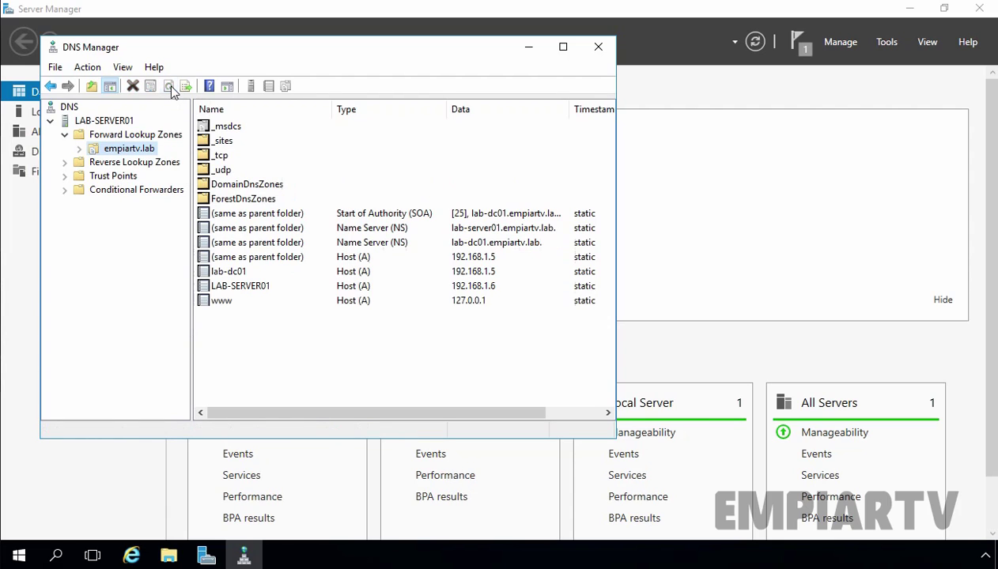
left_click(222, 307)
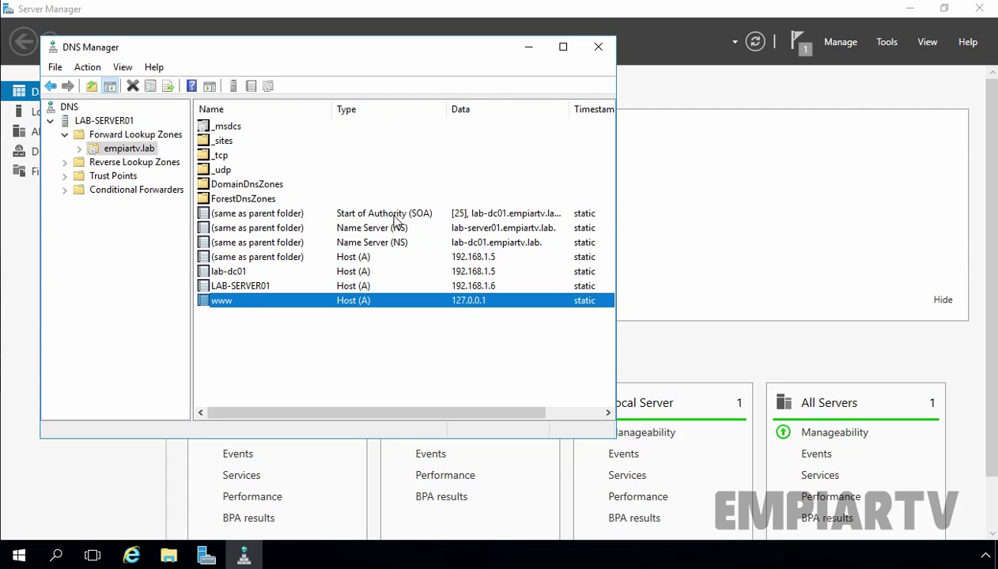
left_click(465, 215)
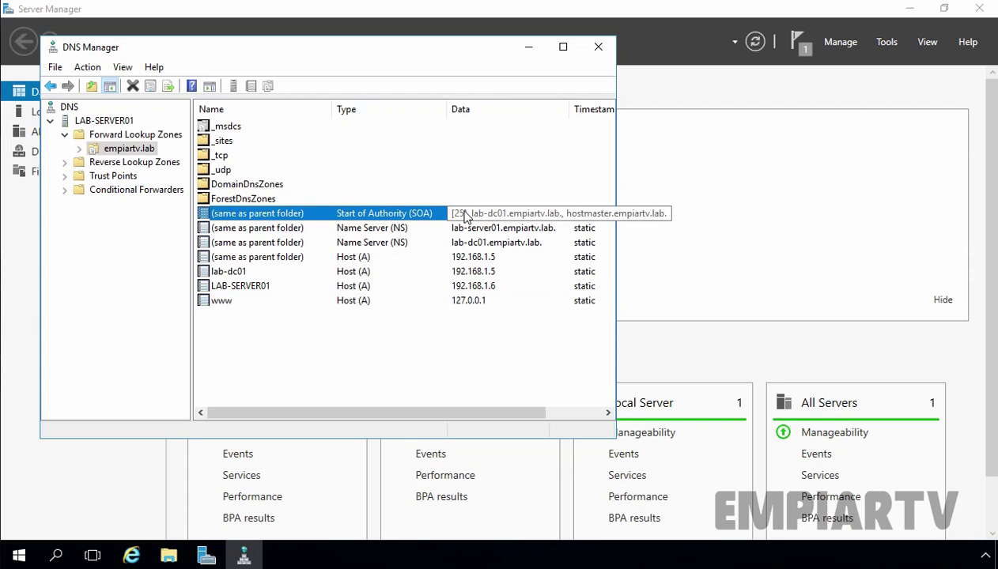